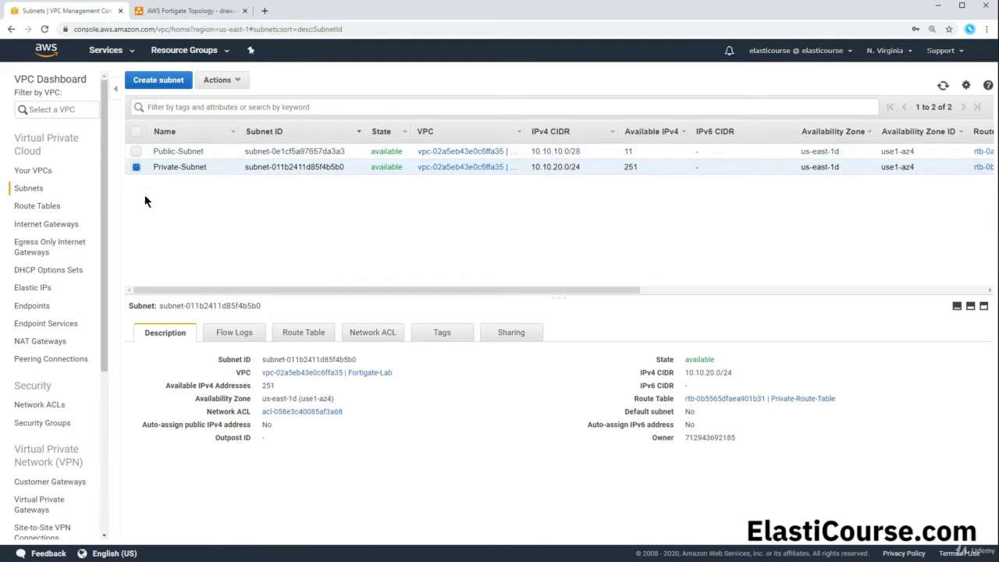
Examine the routes of the Private-Route-Table and the Public-Route-Table in the VPC route tables
left_click(36, 207)
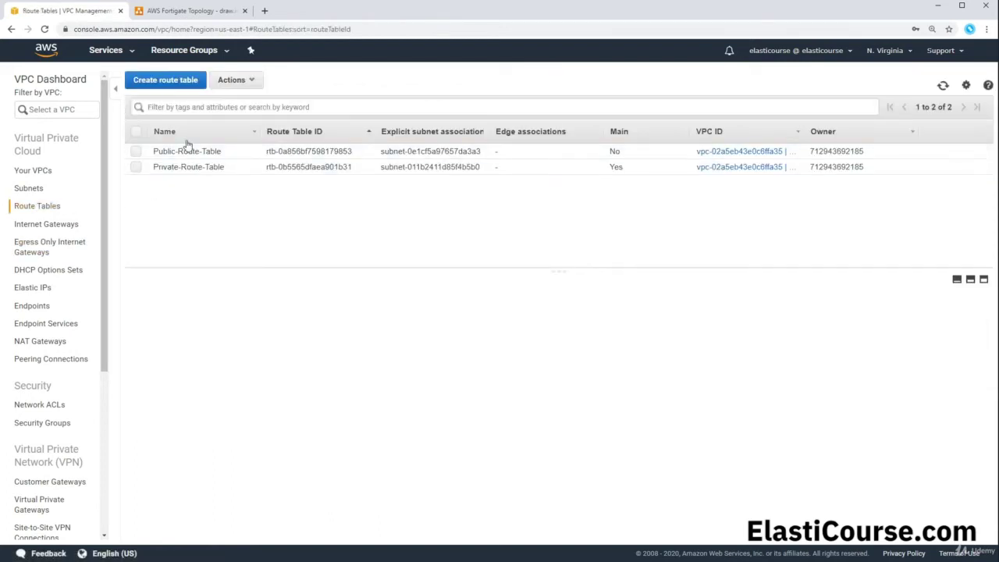
left_click(153, 171)
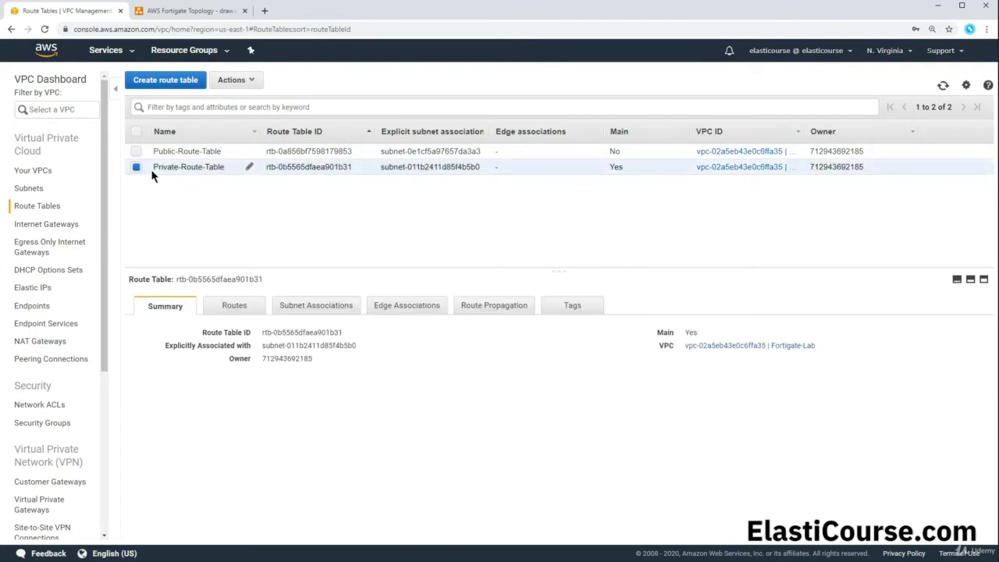
left_click(233, 308)
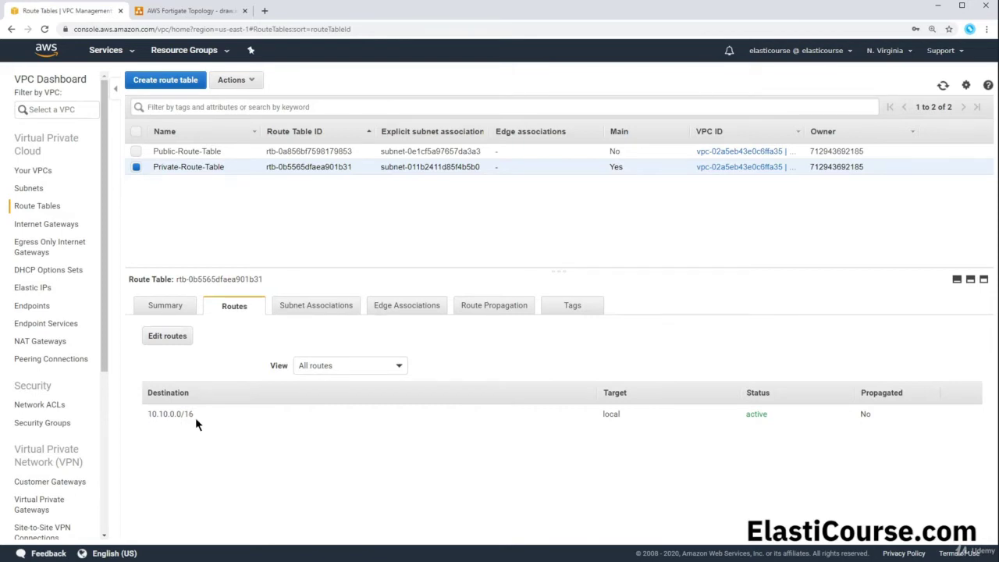
left_click(178, 151)
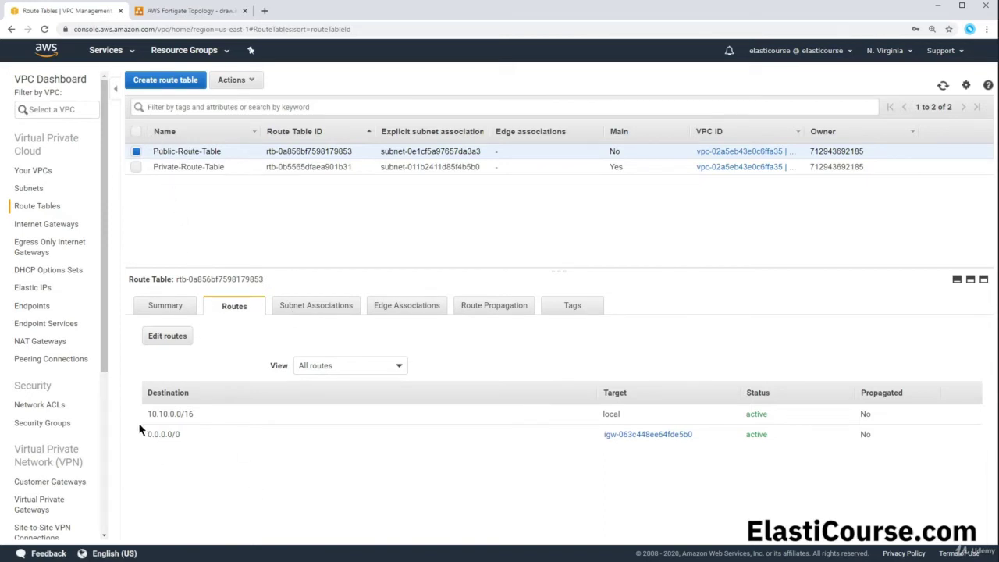
left_click(166, 167)
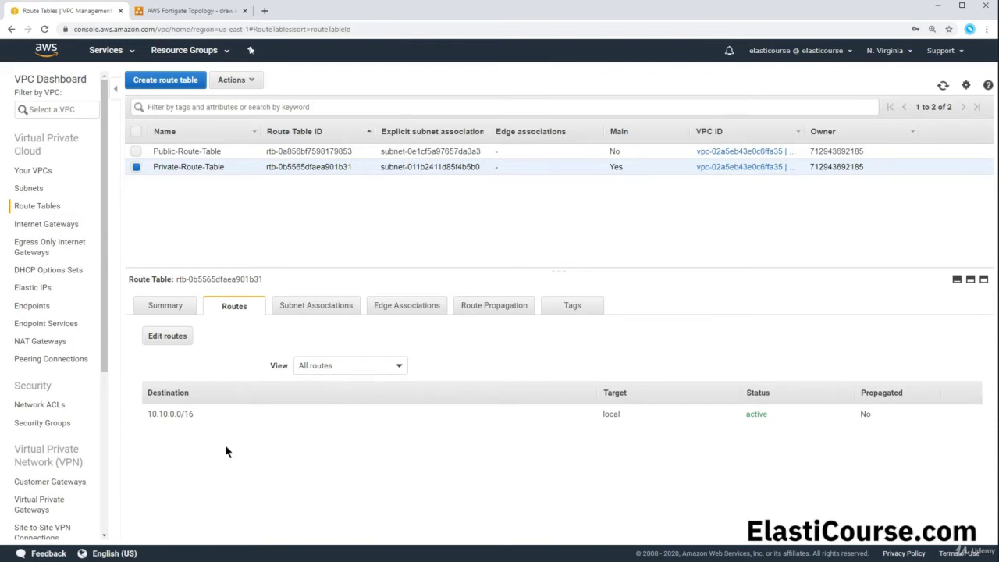
Switch to the EC2 service and start launching a new instance
left_click(97, 53)
left_click(34, 125)
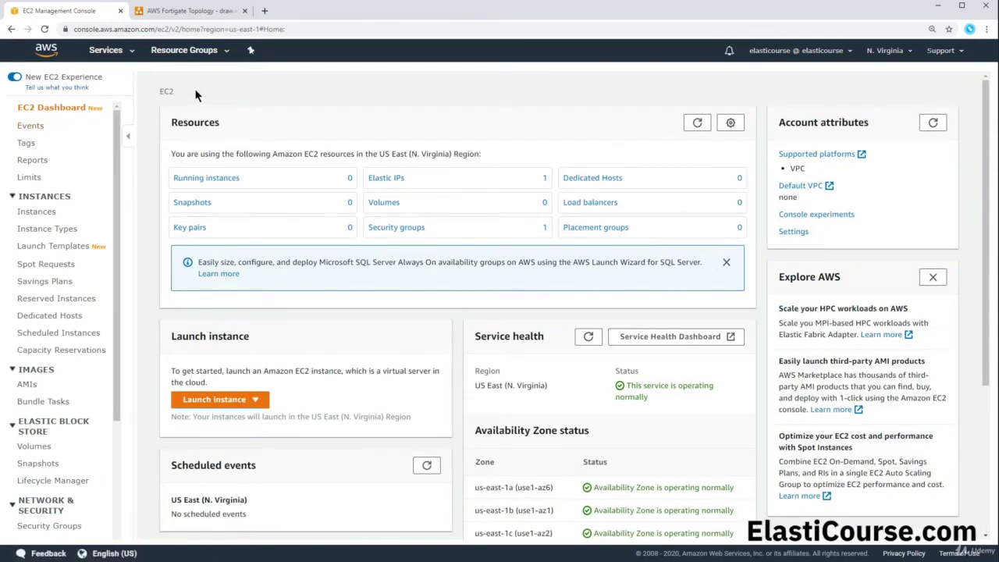
left_click(239, 401)
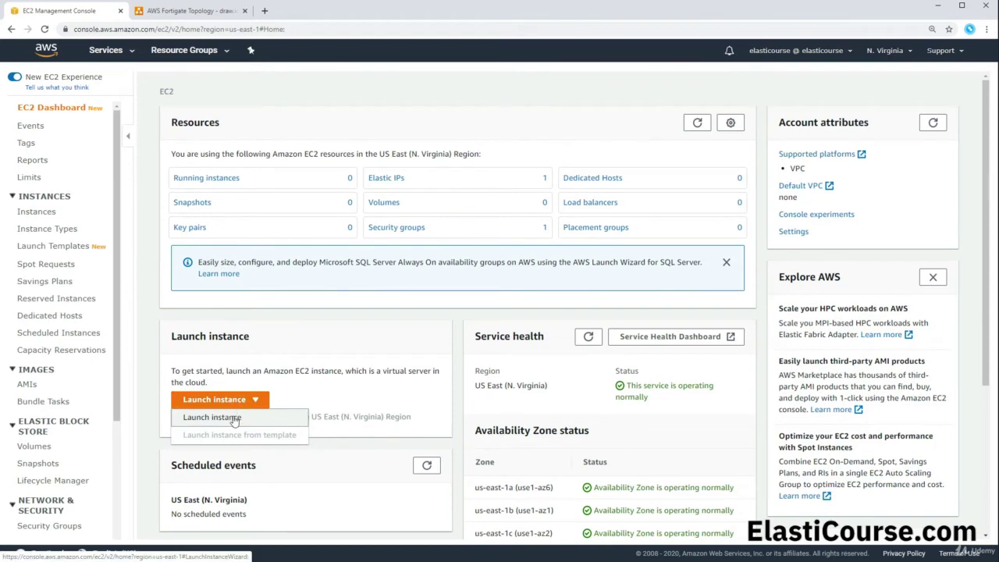
left_click(233, 417)
Search the machine images for "fortigate" and choose the Fortinet FortiGate Next-Generation Firewall from AWS Marketplace, accepting its pricing details
left_click(178, 156)
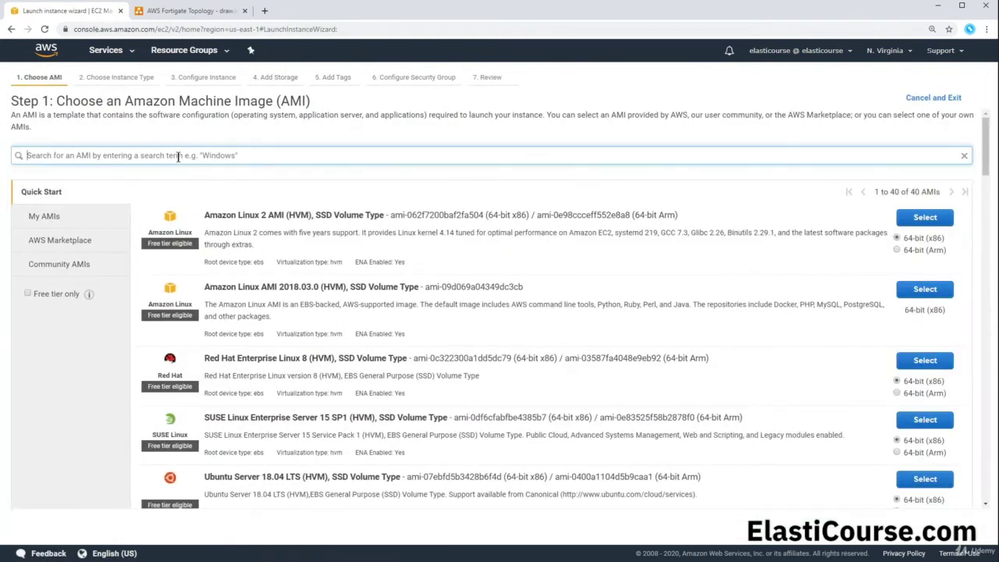
type("for")
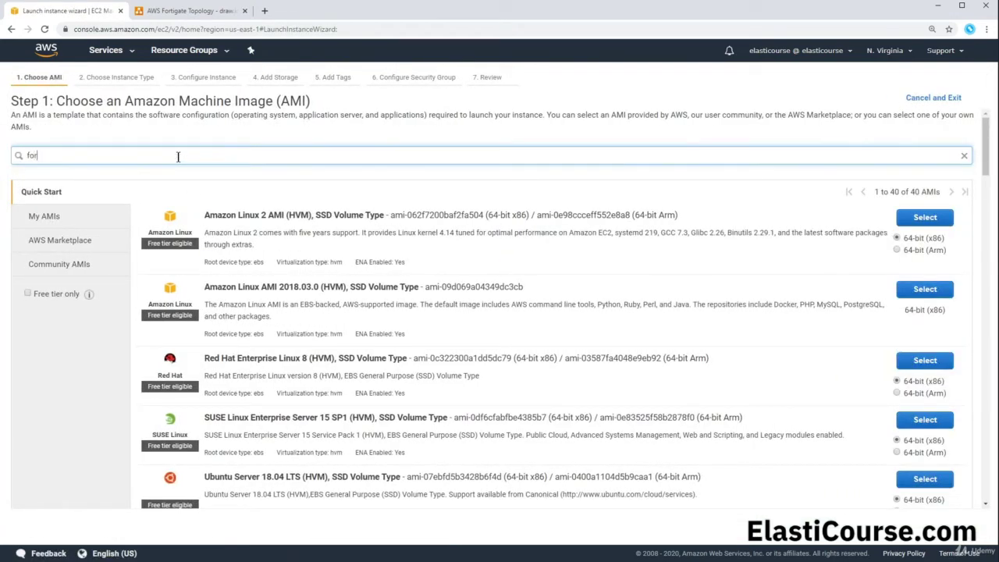
type("tigate")
key("Return")
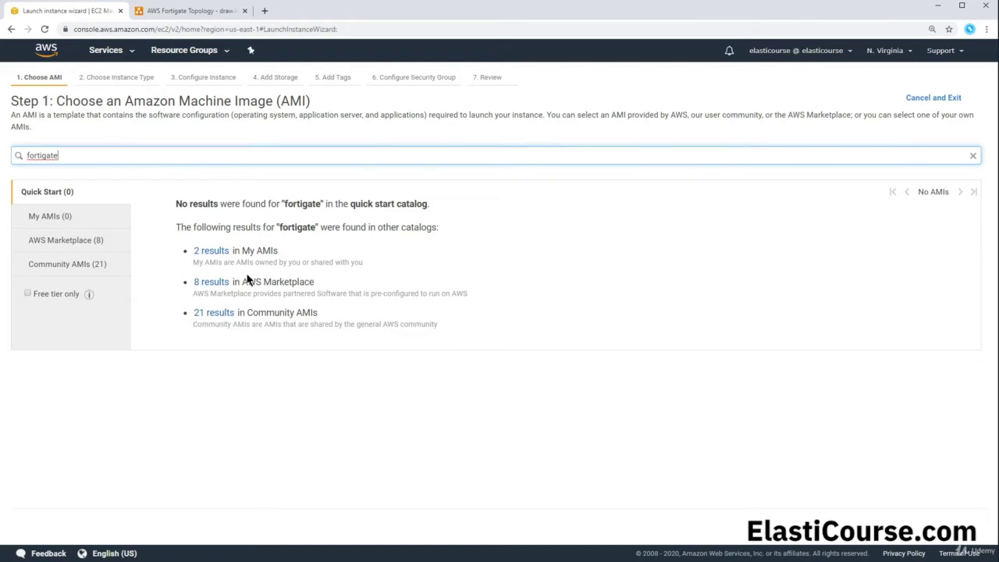
left_click(211, 285)
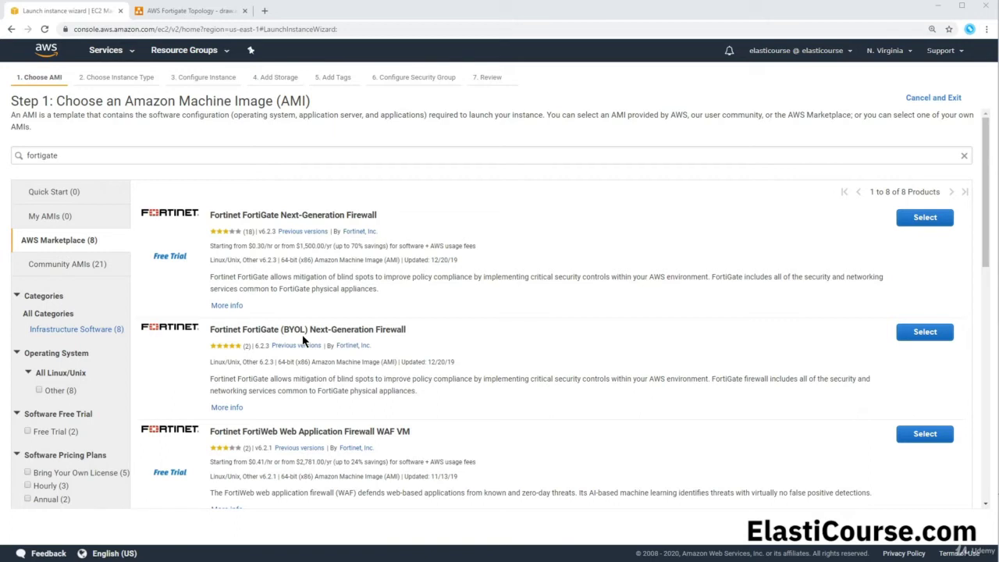
left_click(927, 218)
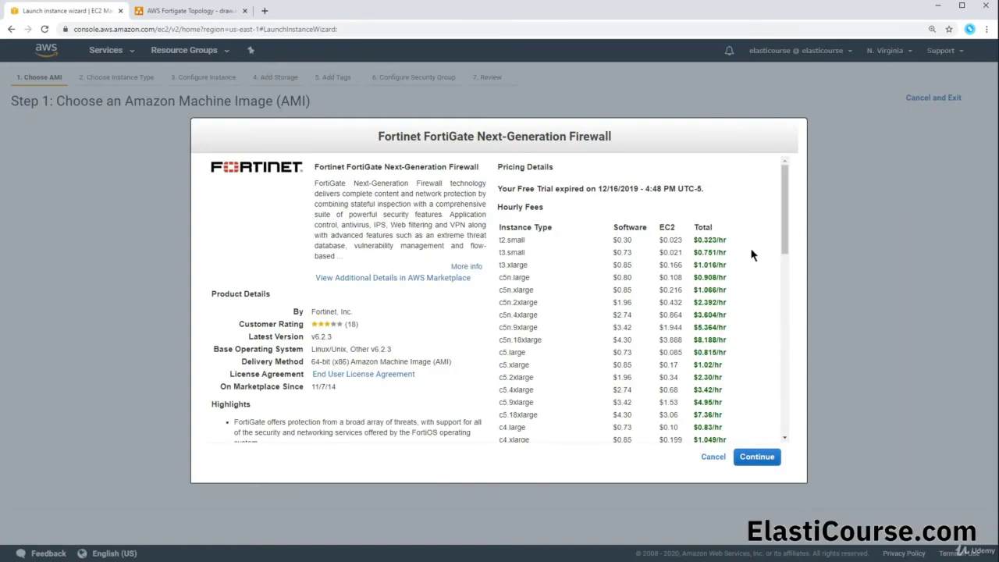
left_click_drag(620, 241, 684, 239)
left_click_drag(694, 240, 727, 240)
left_click(759, 457)
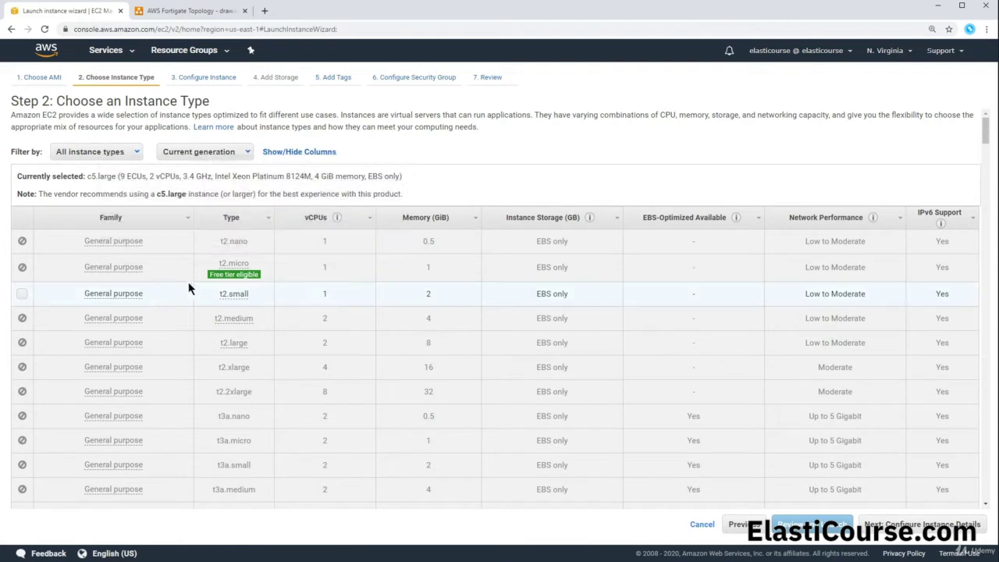
Choose the t2.small instance type and continue to the instance details
mouse_move(234, 300)
left_click(22, 294)
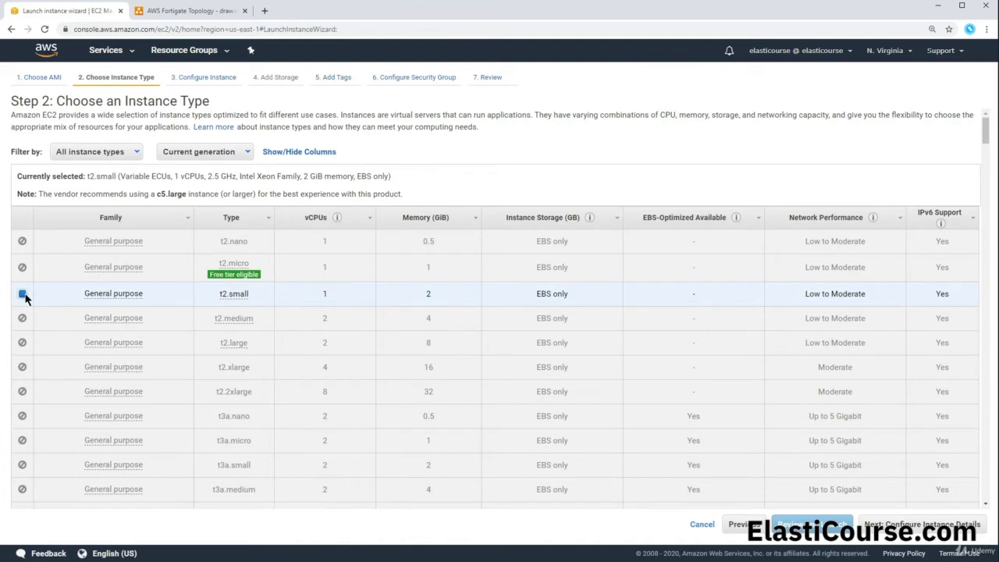
left_click(921, 525)
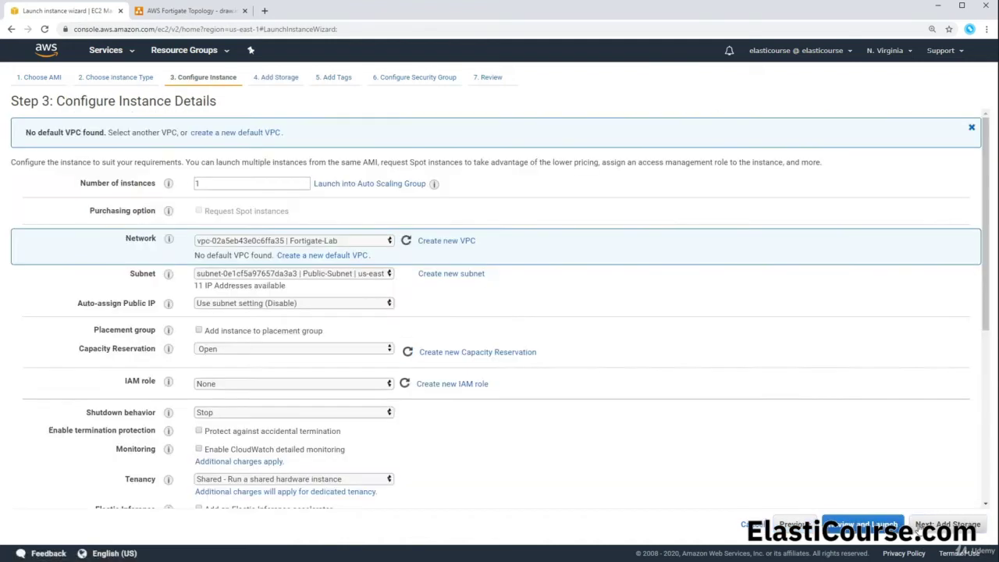
Check the number of instances and the available network and subnet choices for the instance
left_click_drag(79, 187, 157, 189)
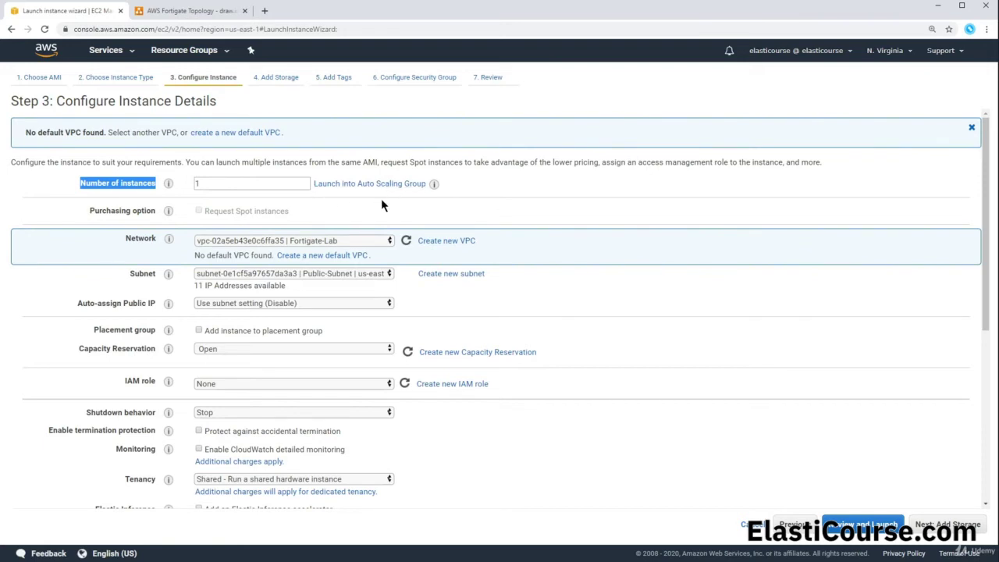
left_click(303, 241)
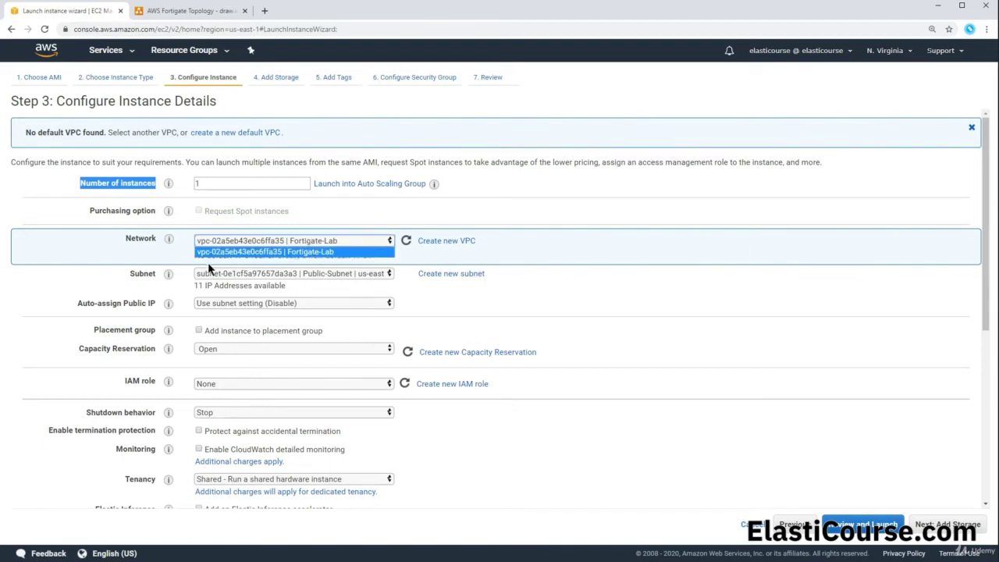
left_click(131, 291)
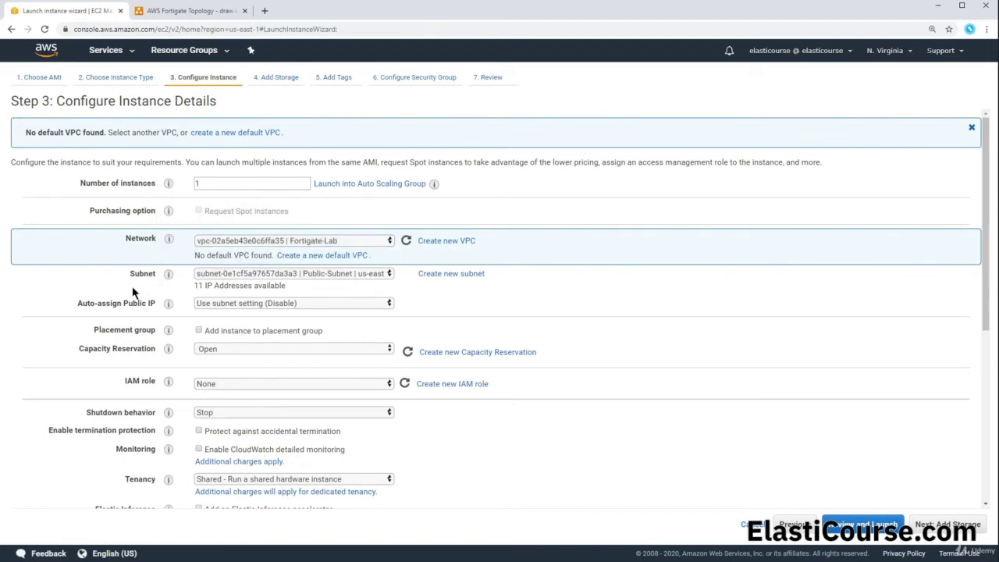
left_click(217, 278)
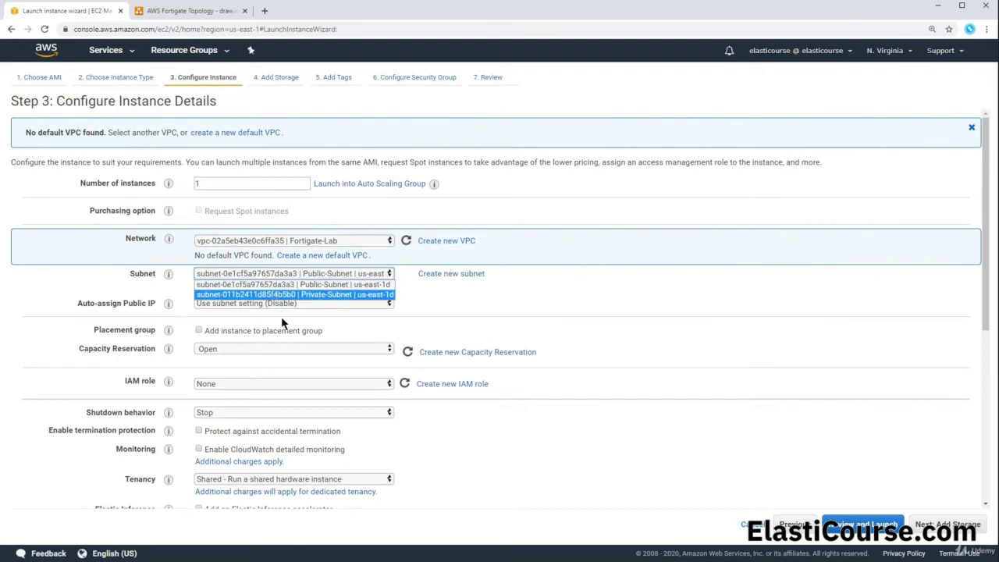
left_click(94, 284)
Add a second network interface, eth1, and assign it to the Private-Subnet 10.10.20.0/24
scroll(107, 278, "down", 5)
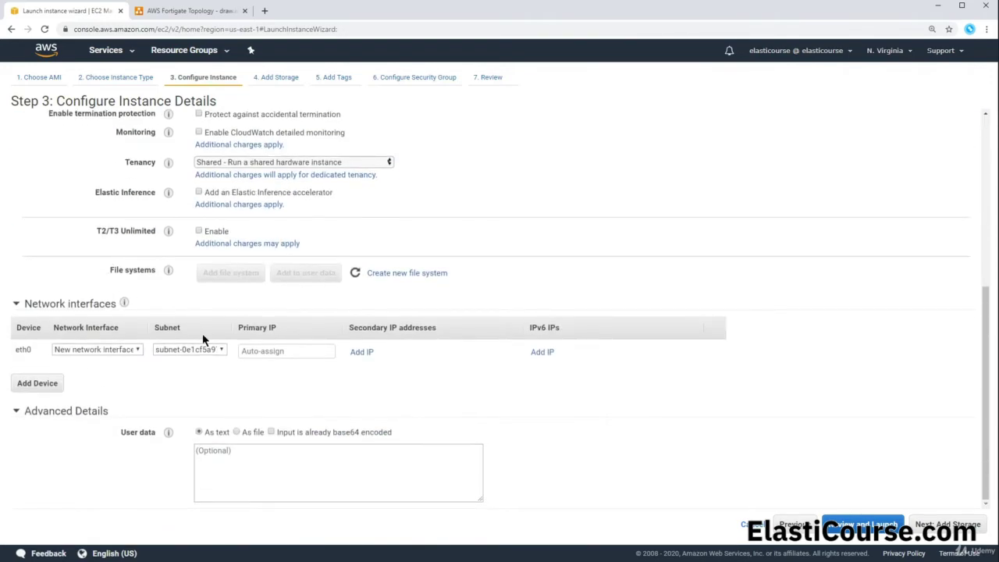
left_click(39, 384)
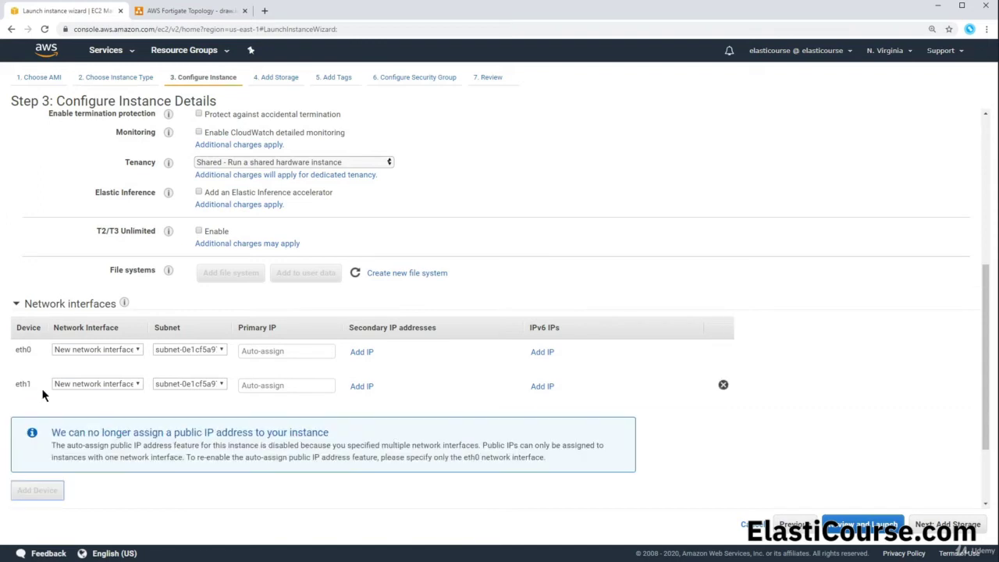
left_click(215, 388)
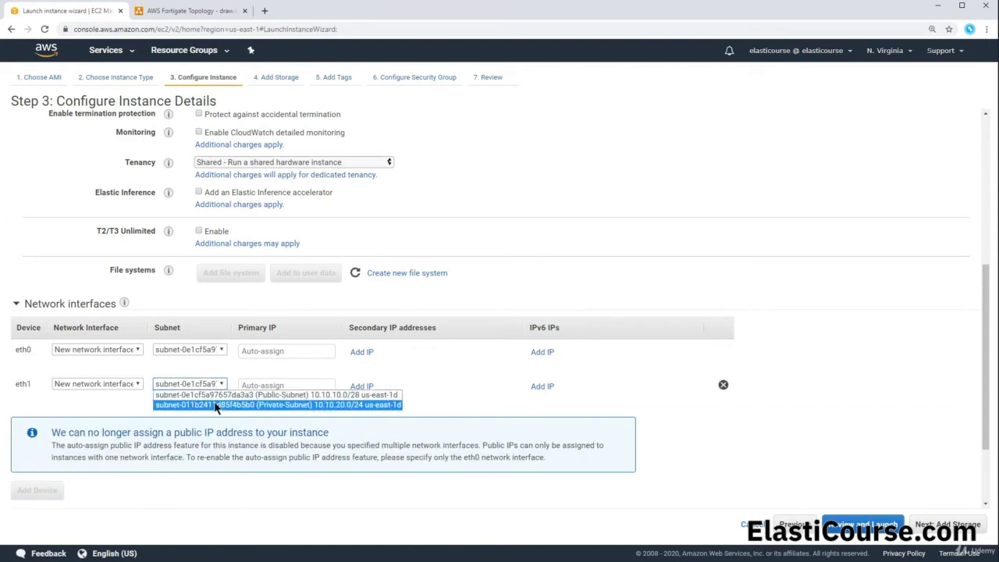
left_click(217, 406)
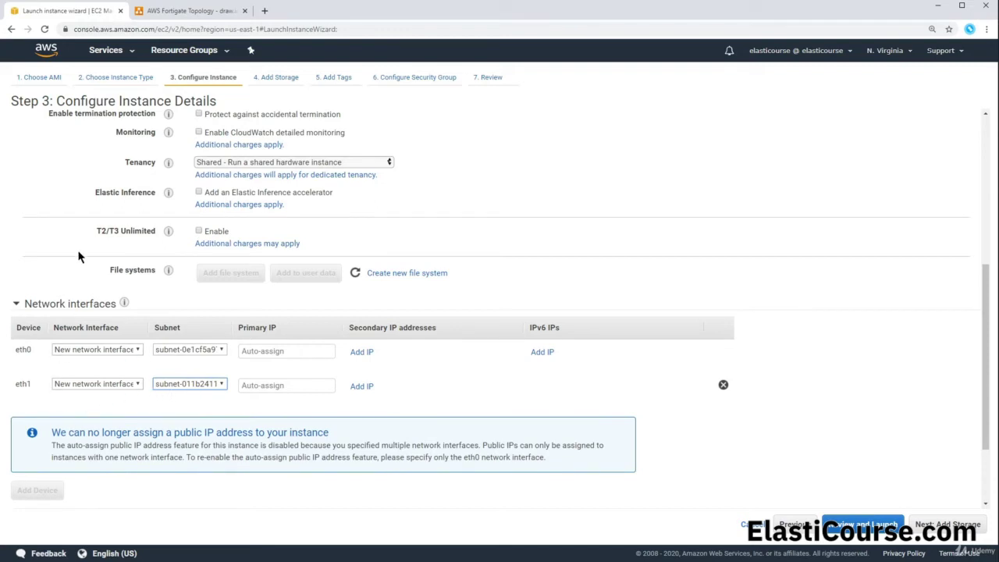
Look at the AWS Fortigate Topology diagram in draw.io, return to the launch wizard and review the instance details
left_click(170, 12)
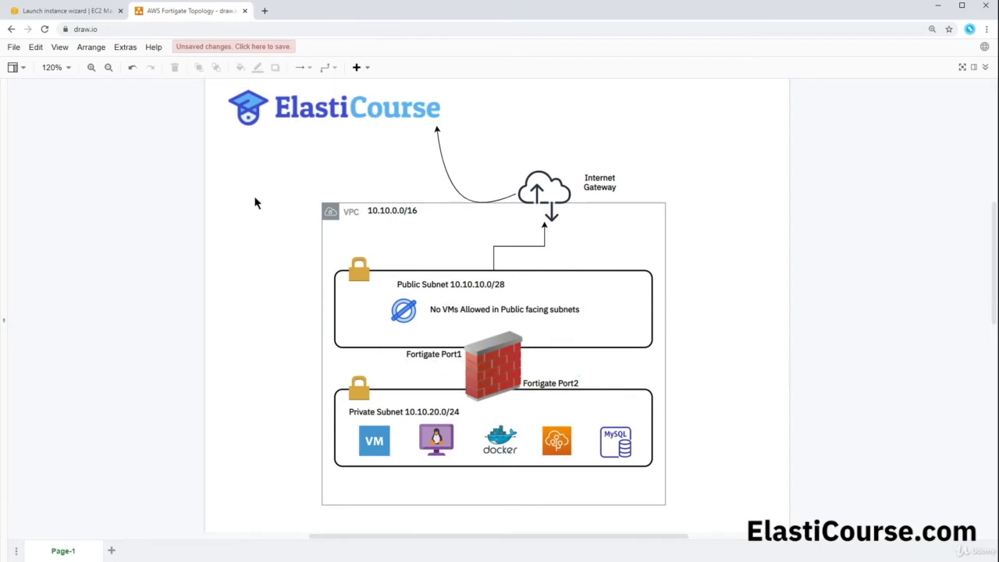
left_click(53, 10)
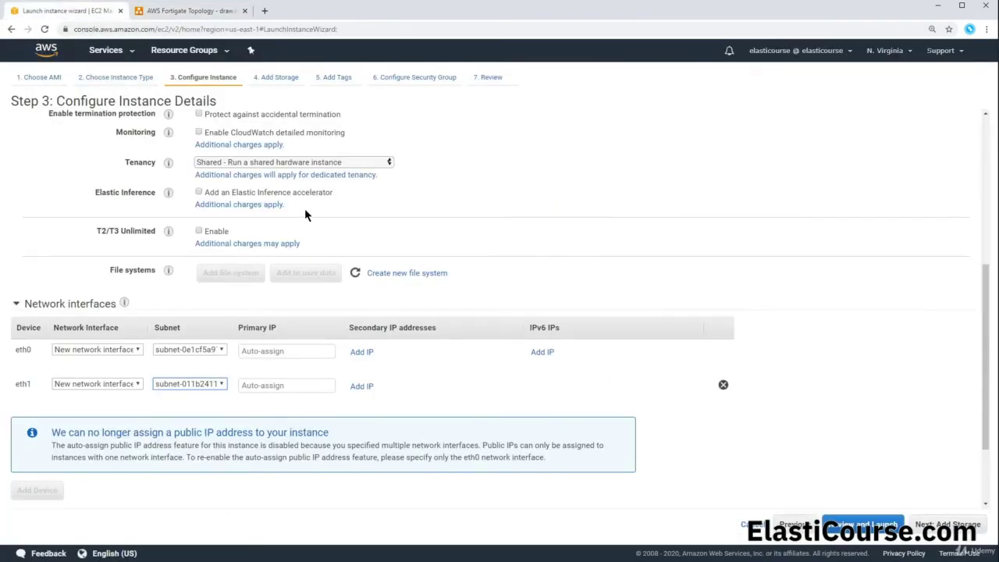
scroll(306, 213, "up", 2)
scroll(305, 214, "up", 3)
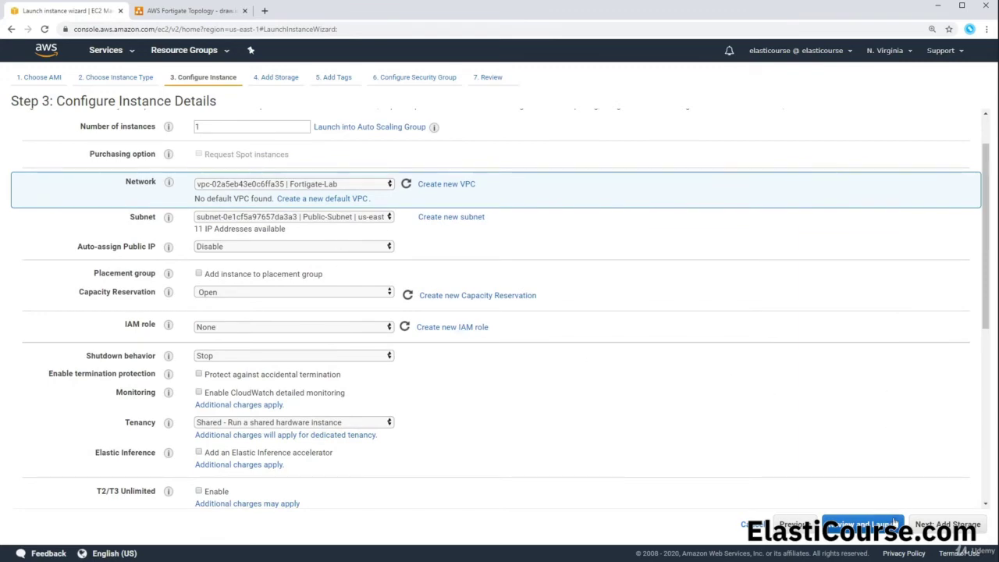
Review and launch the instance without a key pair, acknowledging the connection notice
left_click(862, 521)
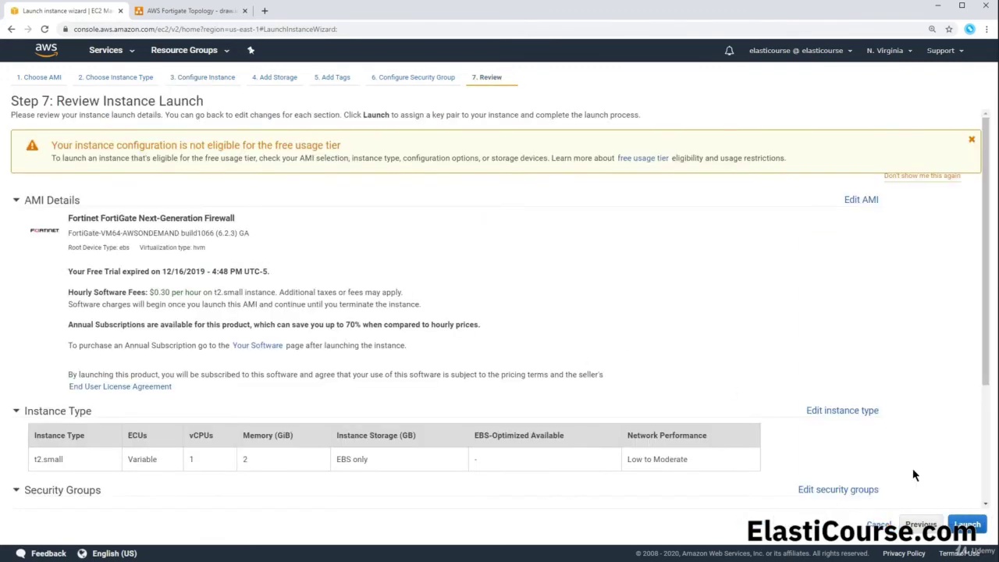
left_click(964, 527)
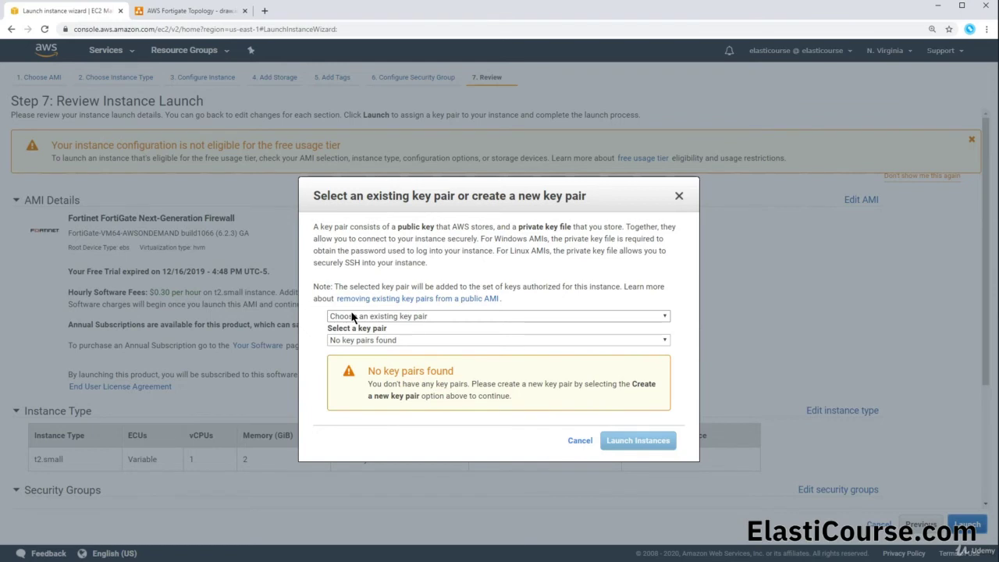
left_click(402, 318)
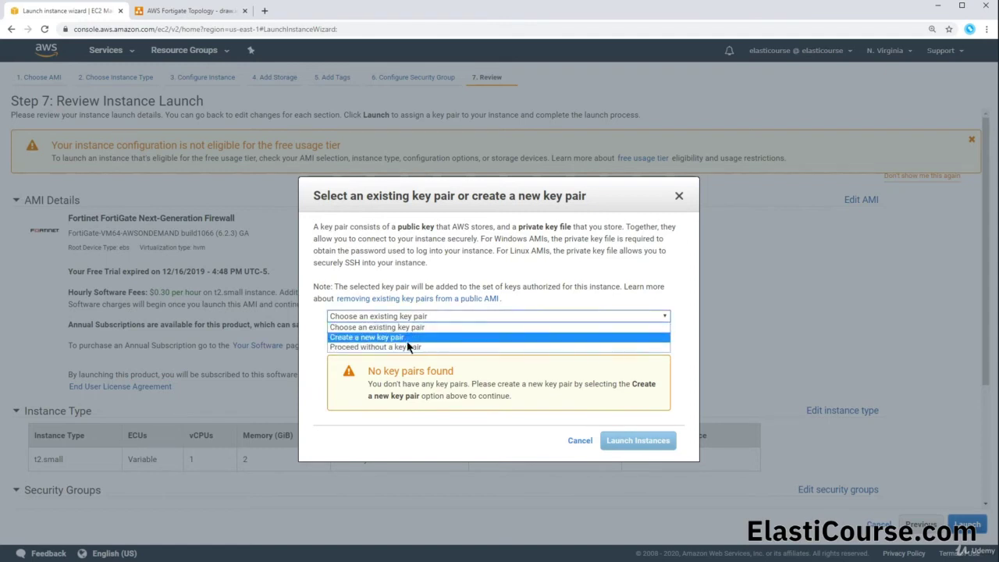
left_click(405, 347)
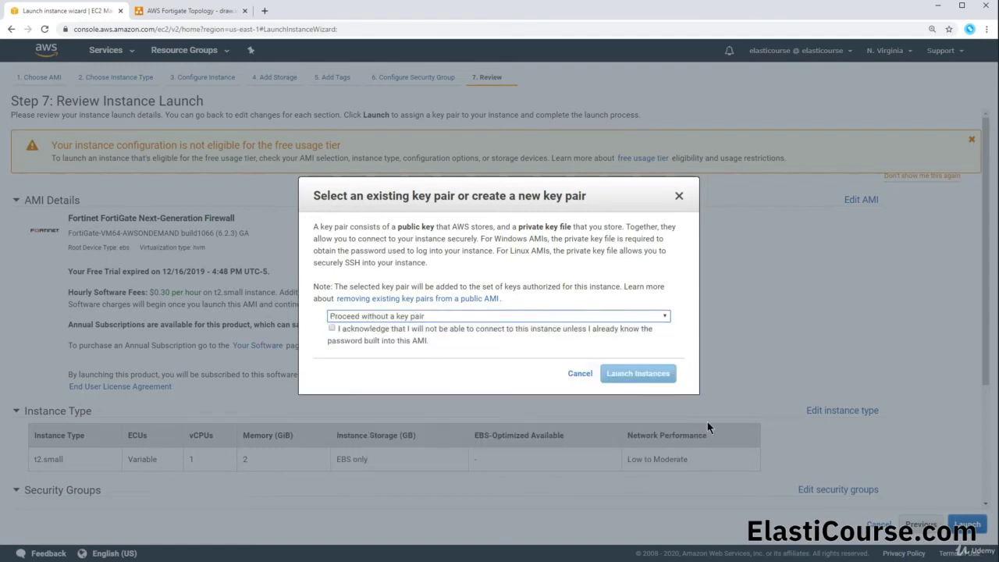
left_click(370, 328)
left_click(639, 373)
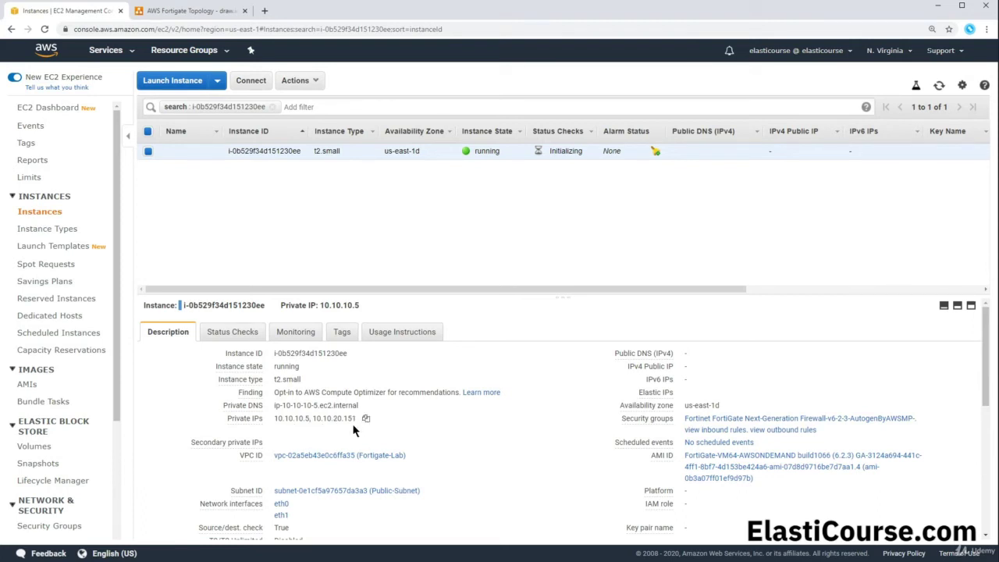
Check the launched instance's IP details and open the list of network interfaces
mouse_move(692, 352)
scroll(66, 437, "down", 4)
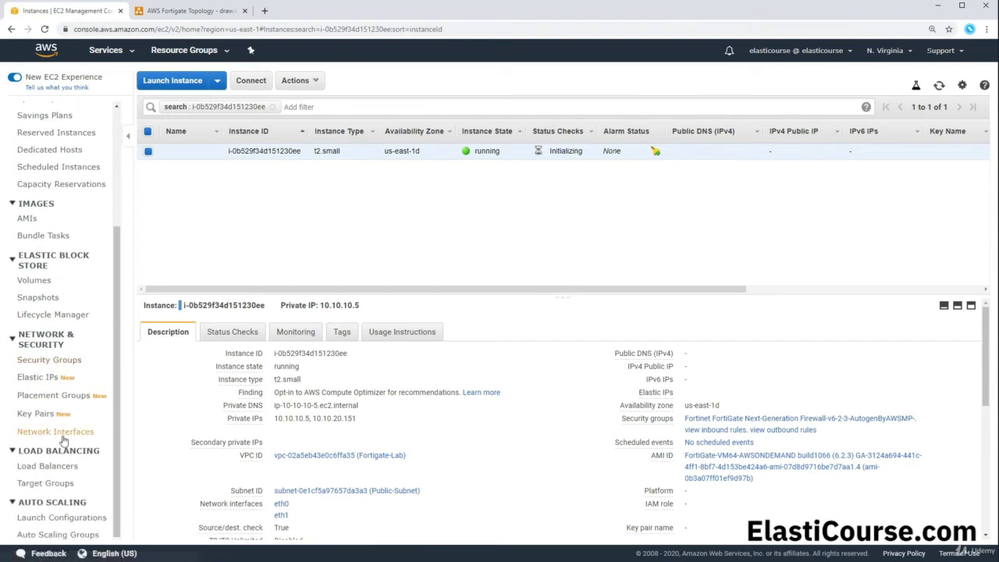
left_click(60, 438)
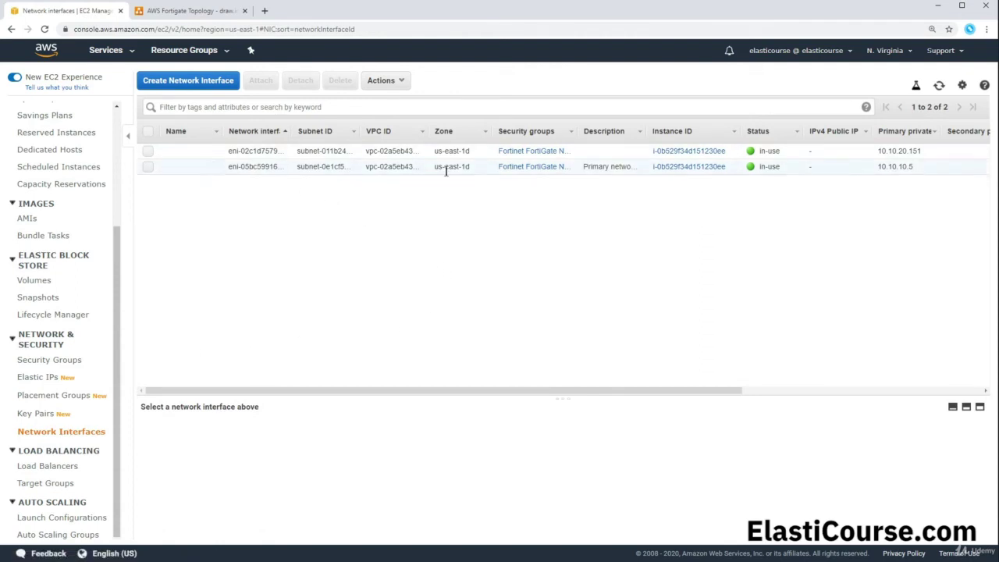
Name the network interface with private IP 10.10.10.5 Public and the one with 10.10.20.151 Private
left_click_drag(882, 166, 918, 173)
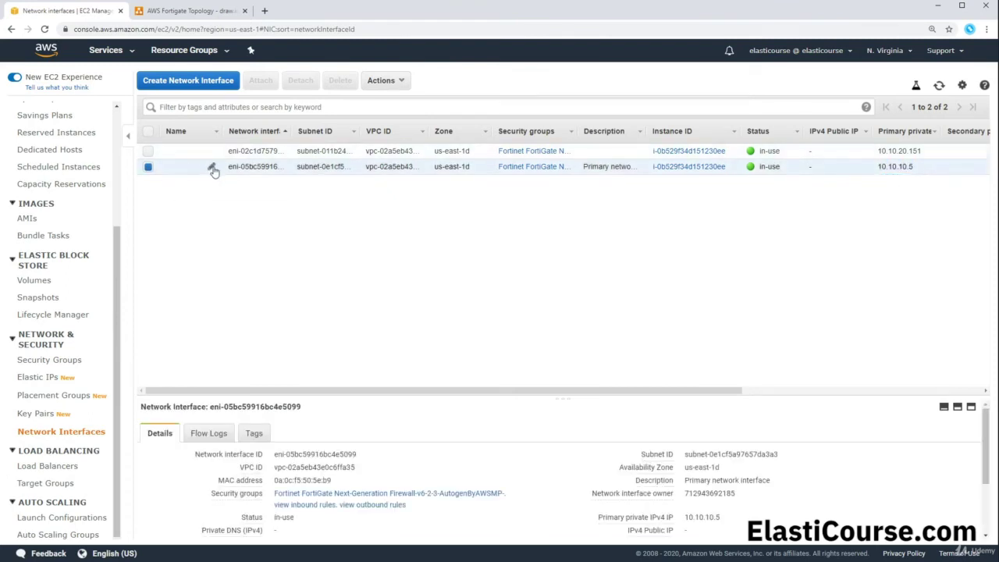
left_click(213, 167)
type("Public")
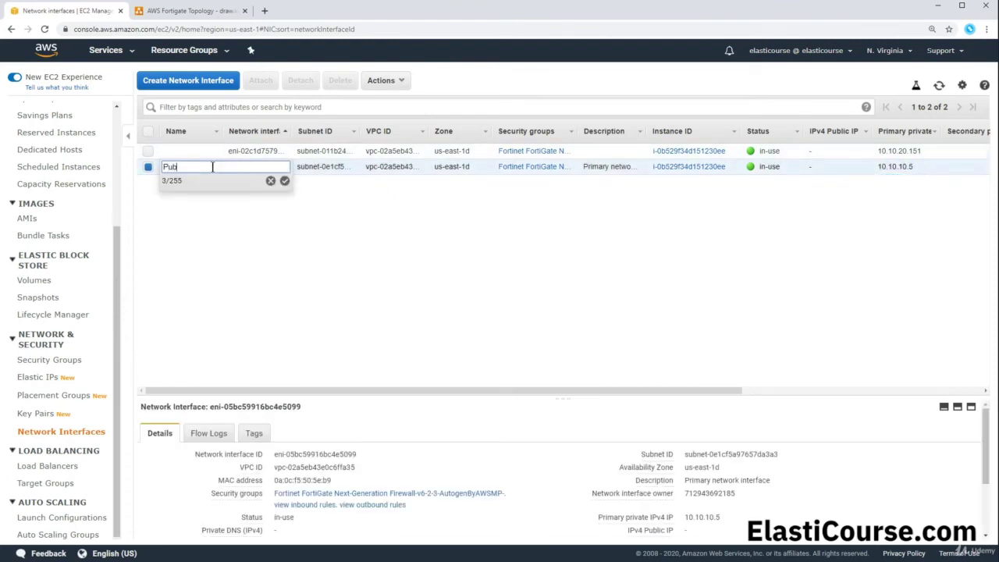
left_click(284, 180)
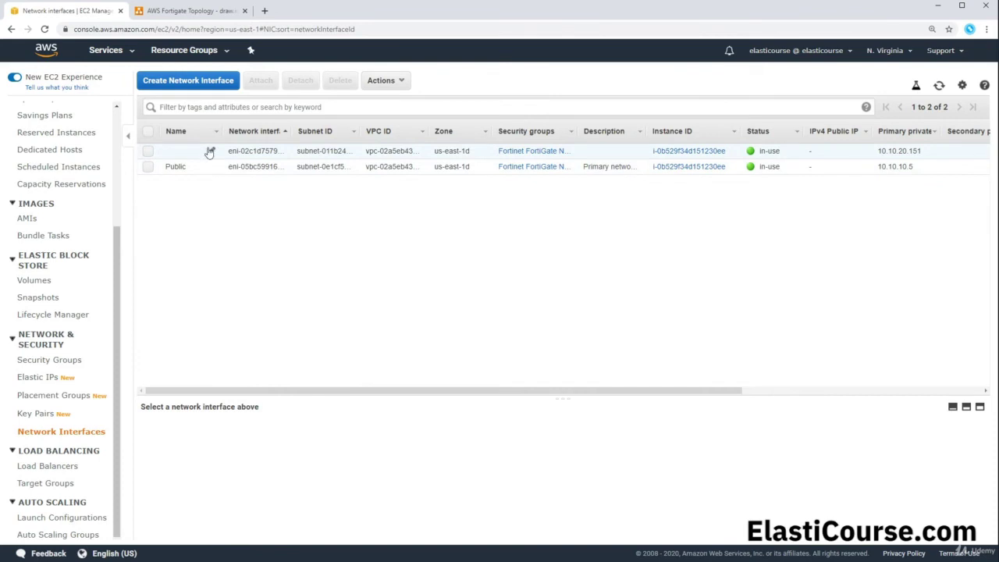
left_click(209, 152)
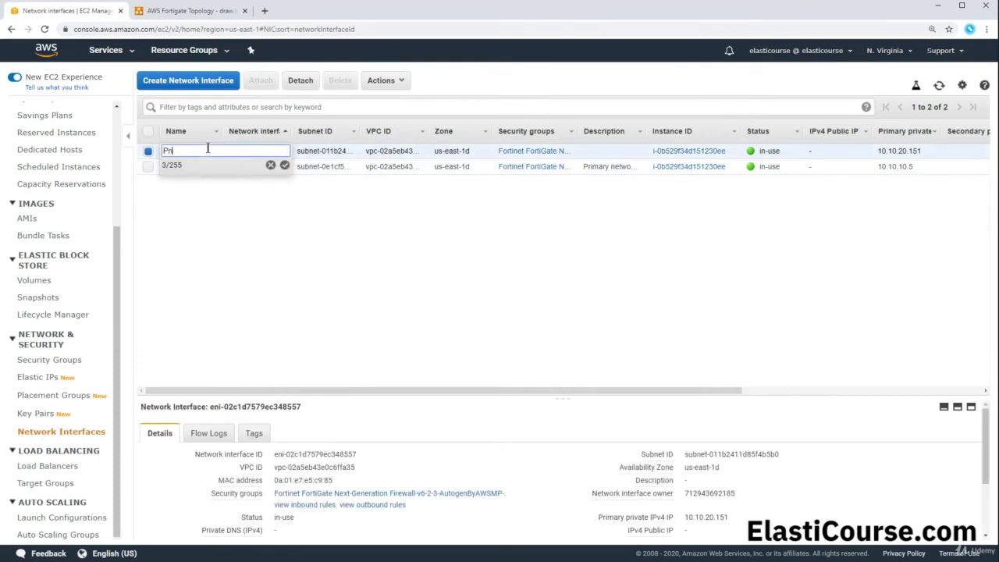
type("Private")
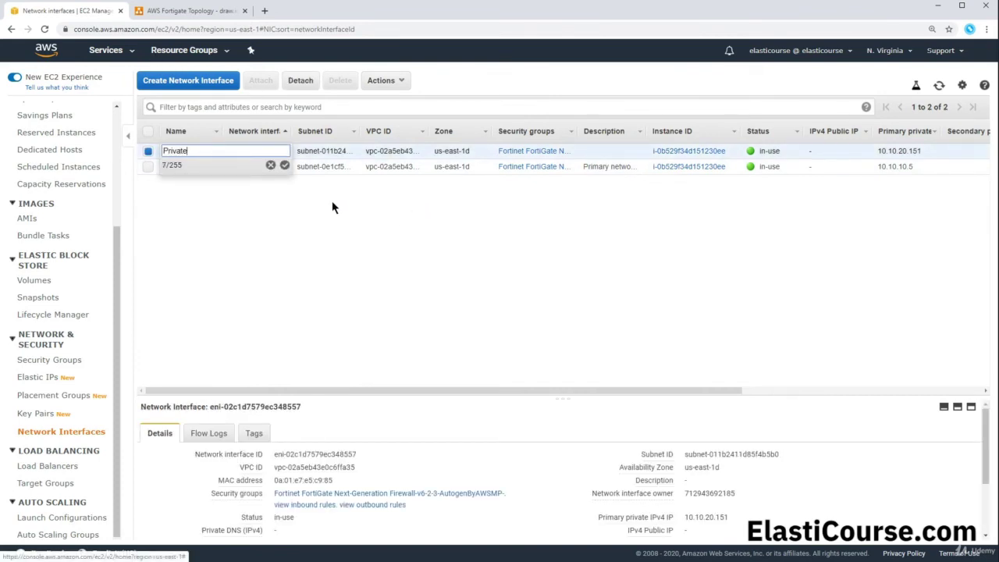
left_click(283, 165)
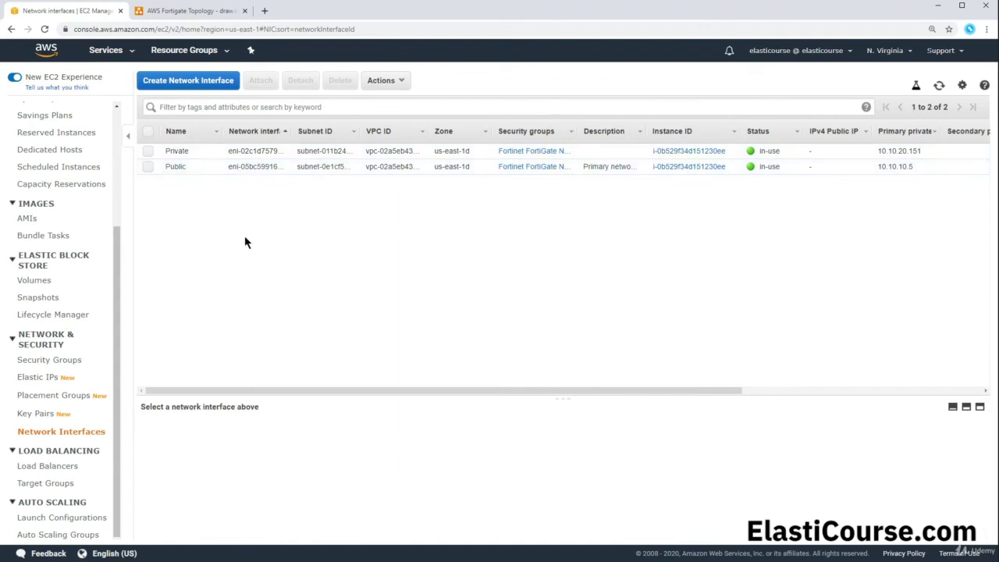
Associate the Elastic IP address 18.211.193.74 with the Public network interface of the FortiGate instance
left_click_drag(118, 245, 128, 292)
left_click(54, 379)
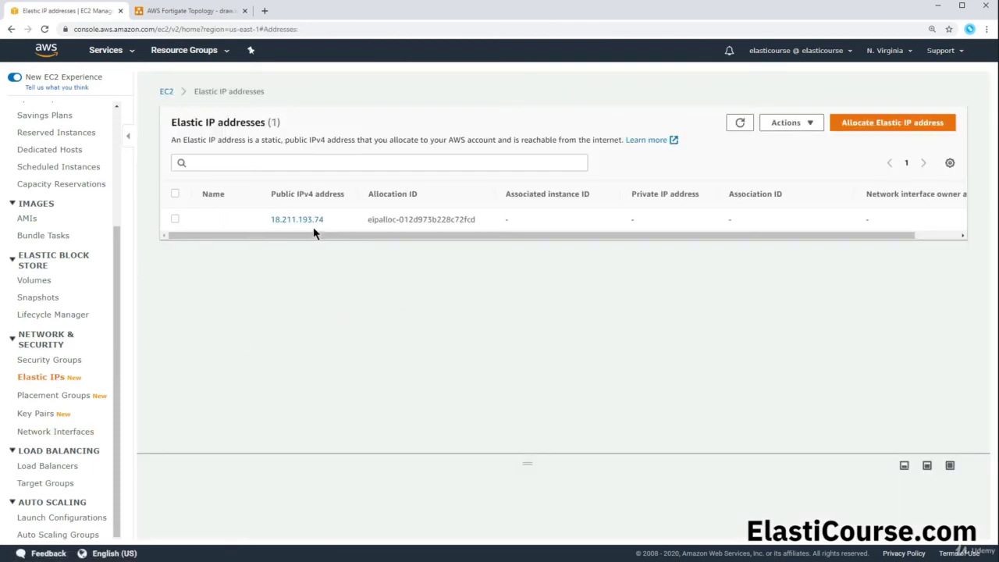
left_click(174, 221)
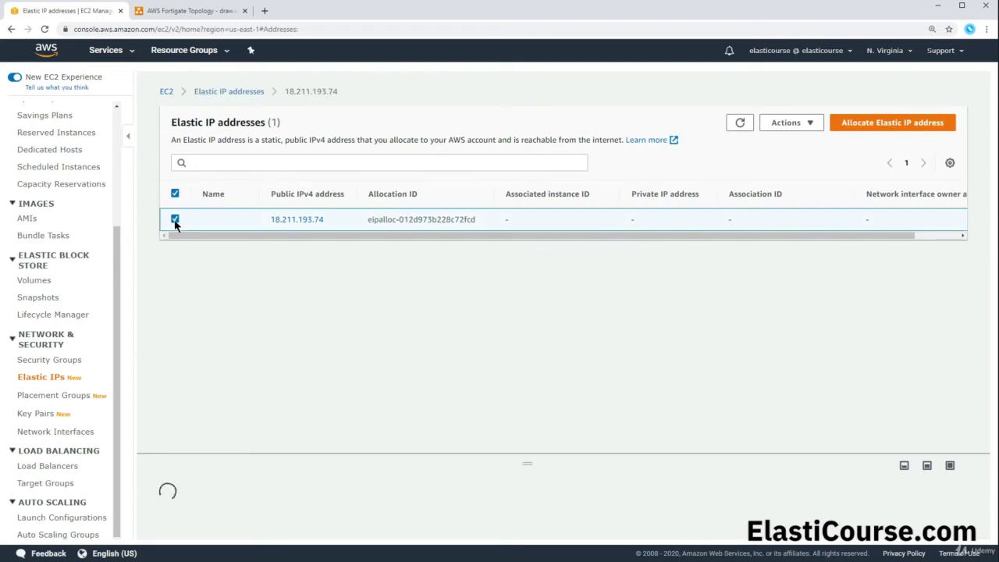
left_click(809, 125)
left_click(814, 175)
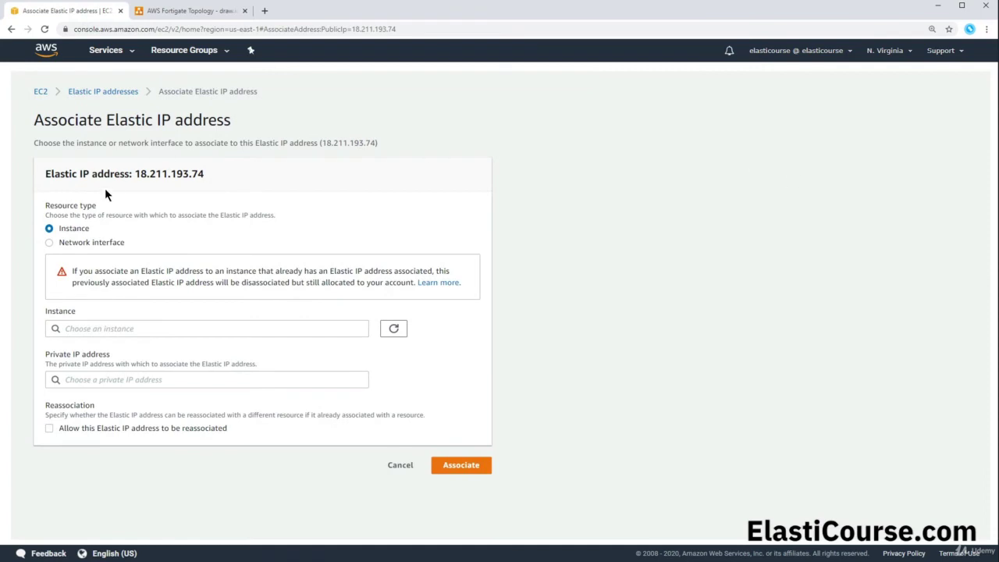
left_click(88, 244)
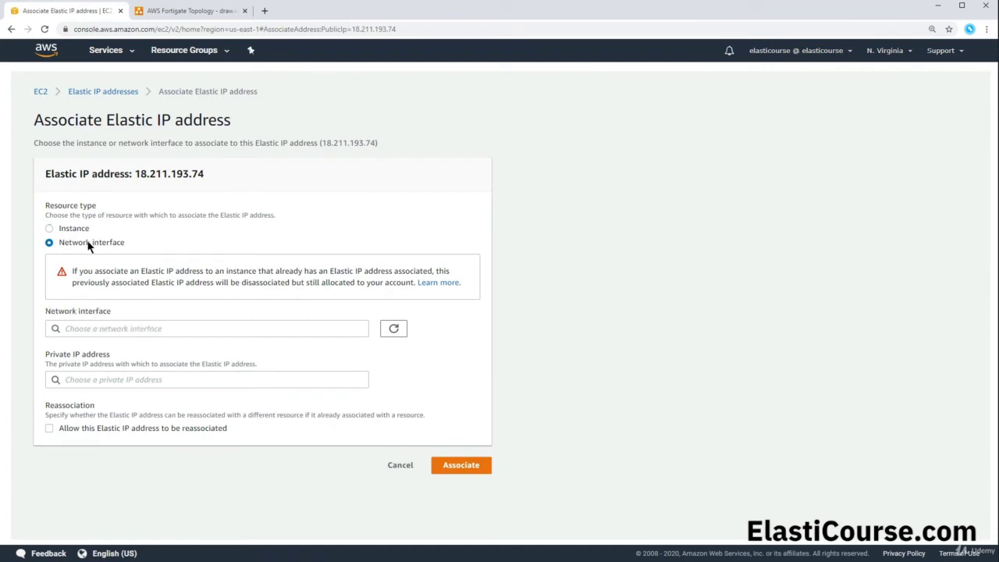
left_click(134, 327)
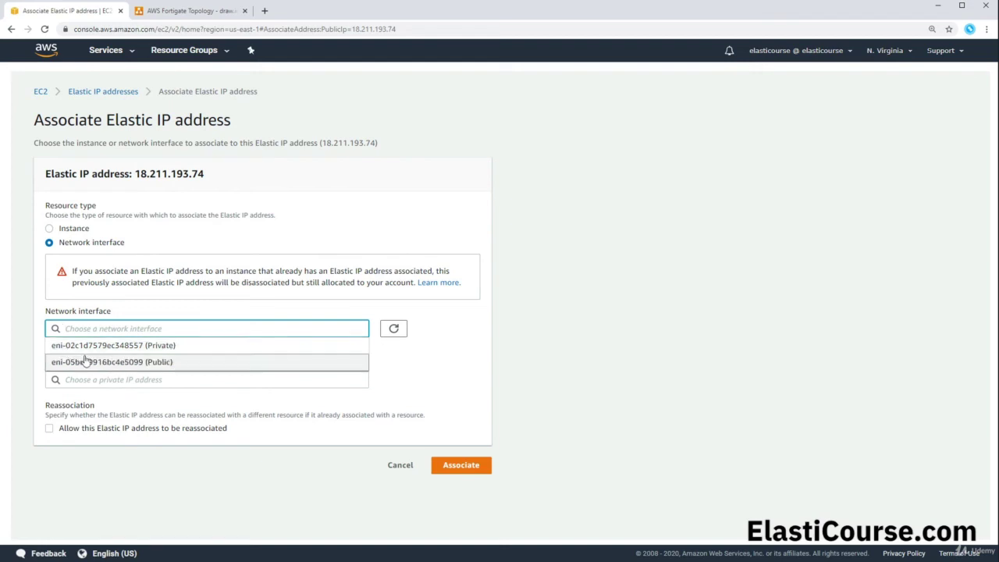
left_click(146, 363)
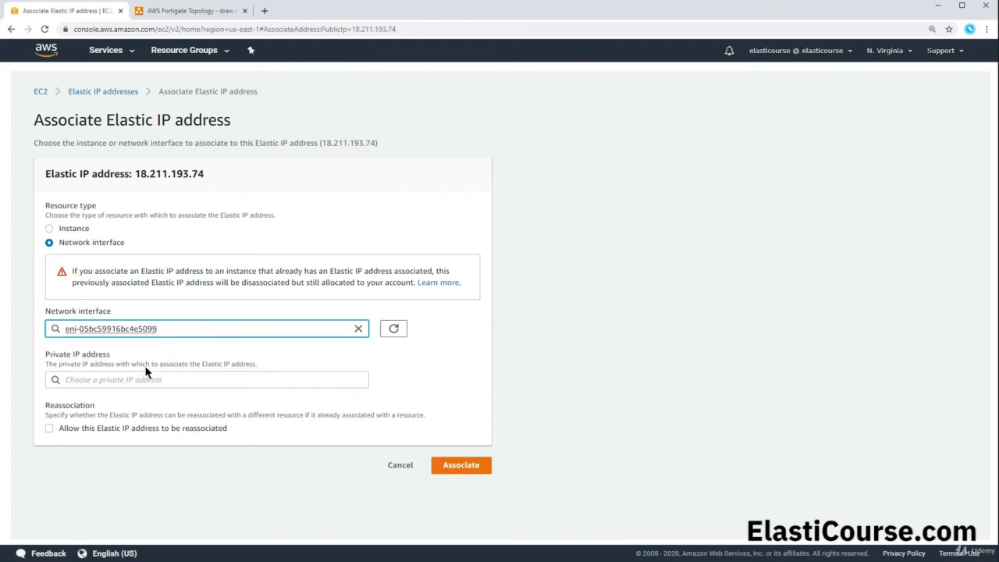
left_click(459, 466)
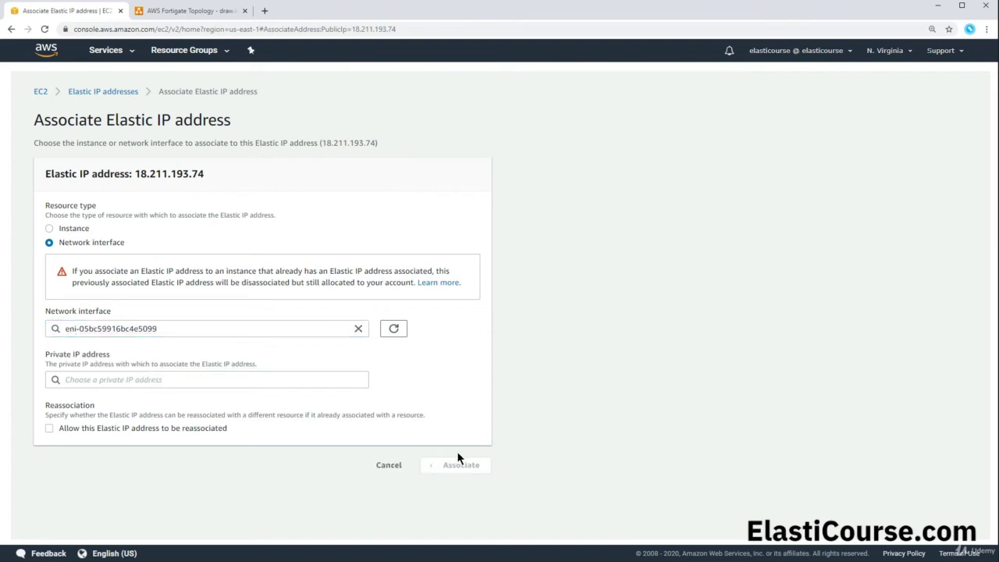
left_click_drag(268, 285, 325, 283)
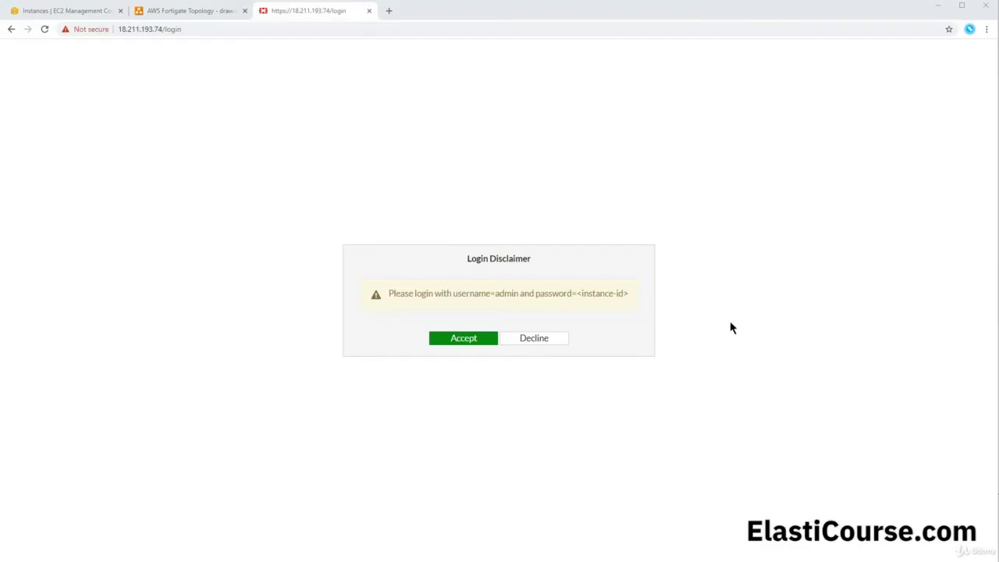
Accept the FortiGate login disclaimer and copy the instance ID from the EC2 instance's description
left_click(466, 342)
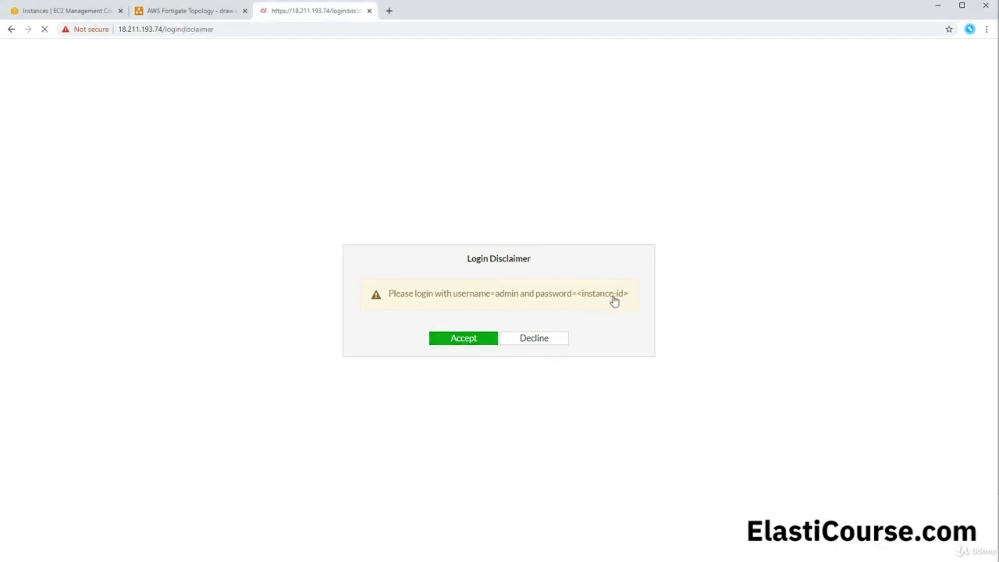
left_click(75, 9)
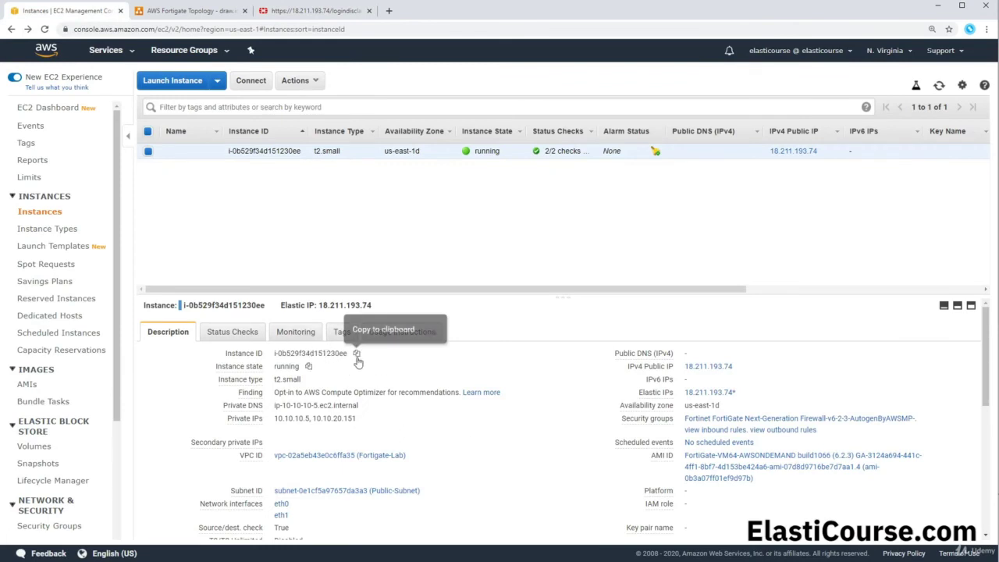
left_click(357, 354)
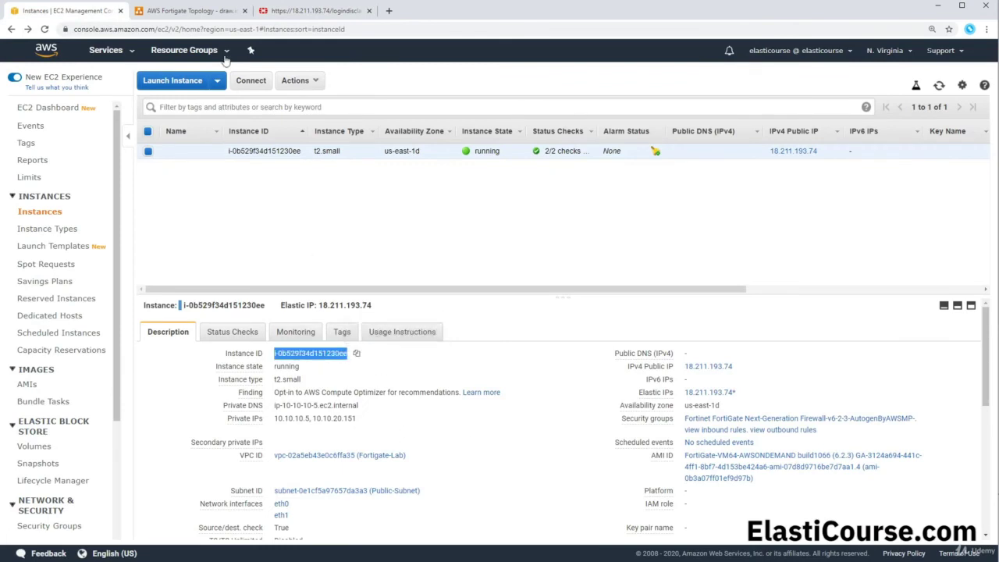
Return to the FortiGate login page and log in as admin, with the copied instance ID as the password
left_click(316, 11)
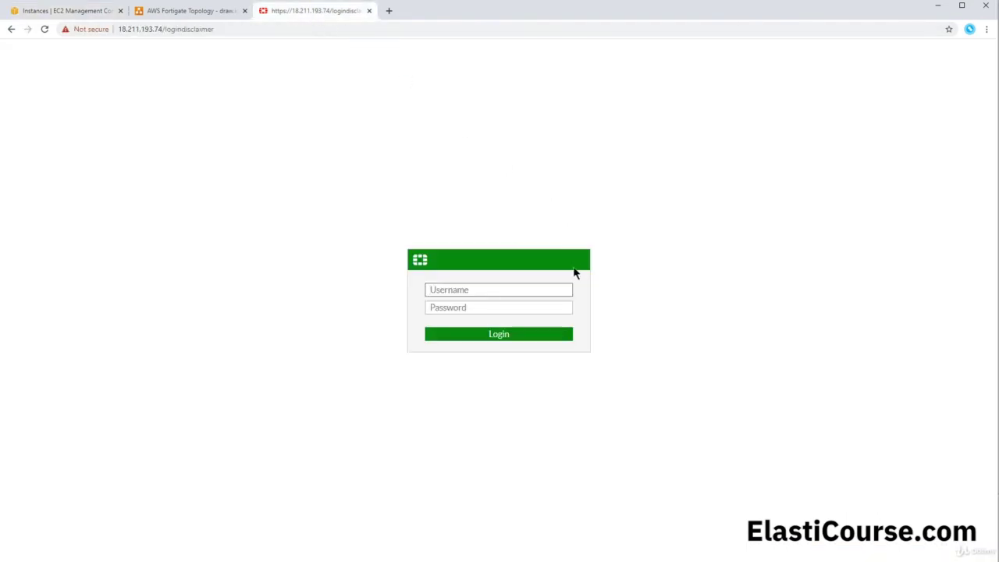
type("admi")
left_click(566, 302)
key("ctrl+v")
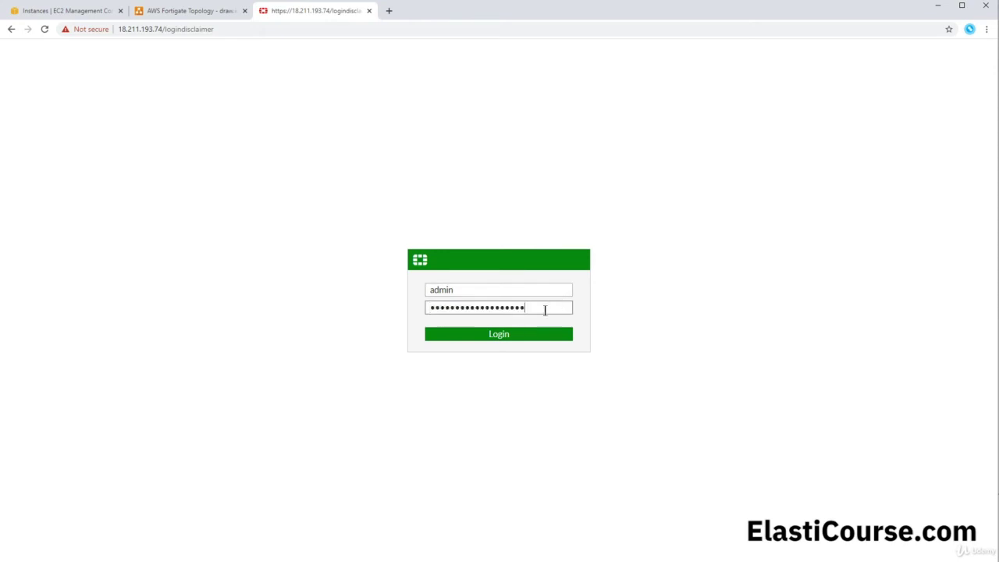
left_click(525, 335)
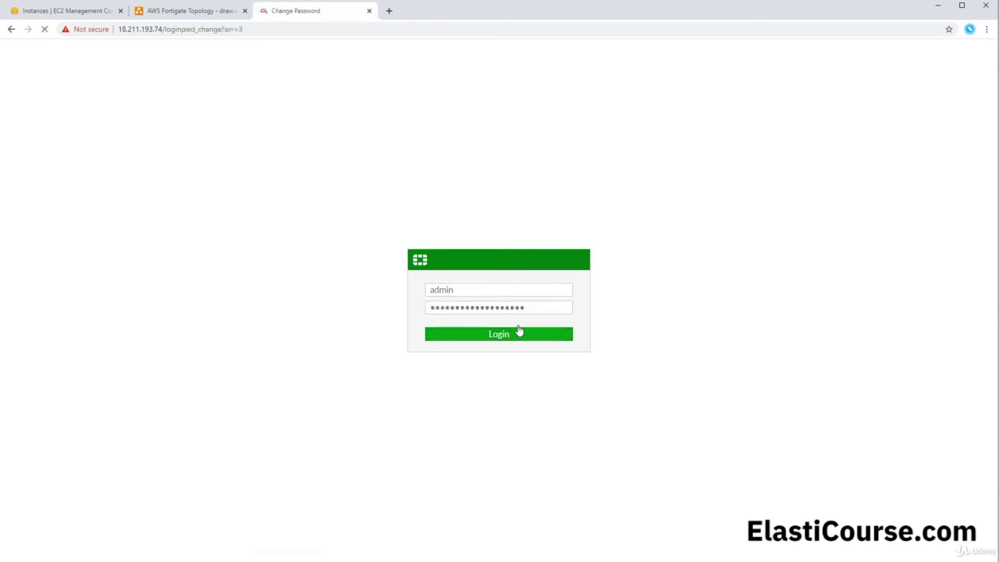
Change the default FortiGate password, filling in the old password and entering the copied ID twice in a row as the new and confirmed password
key("ctrl+v")
left_click(470, 333)
key("ctrl+v")
key("ctrl+v")
left_click(479, 351)
key("ctrl+v")
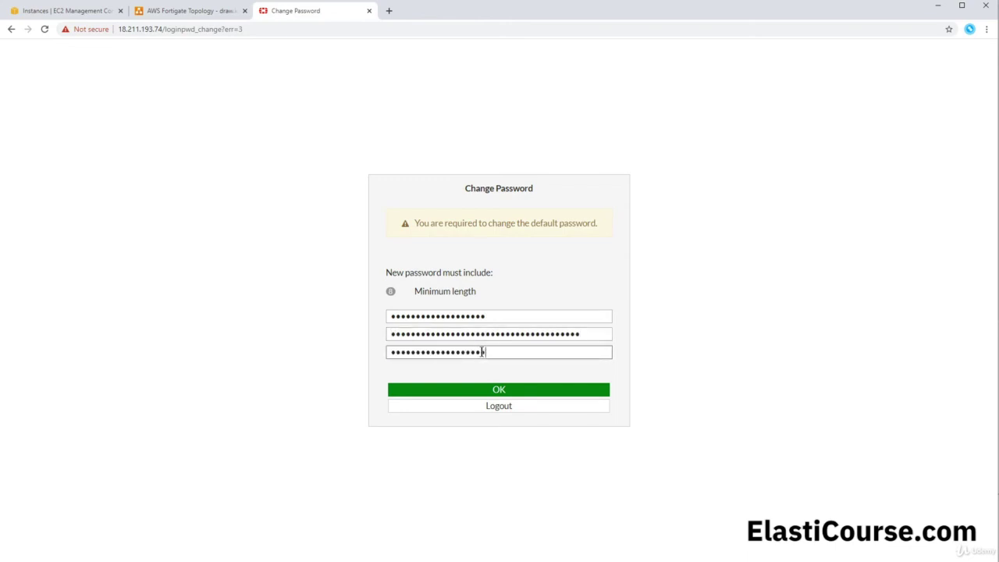
key("ctrl+v")
left_click(517, 389)
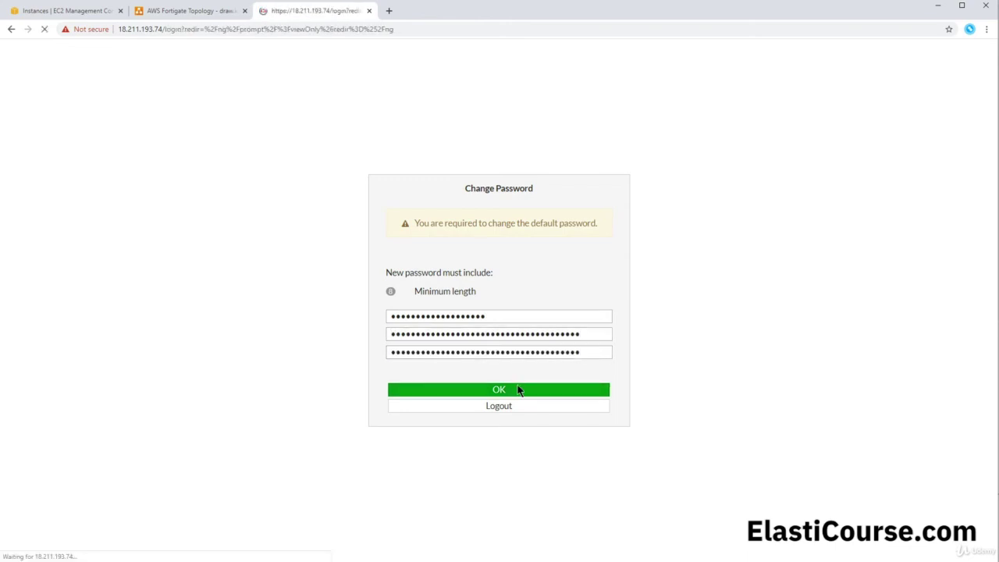
Log in again as admin with the new password and postpone the FortiGate setup steps
type("admin")
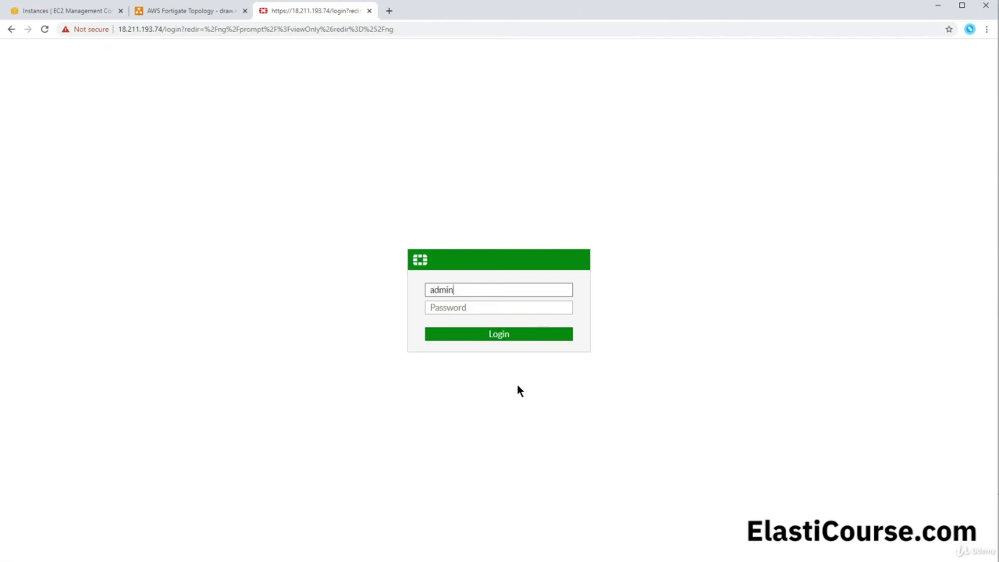
key("Tab")
key("ctrl+v")
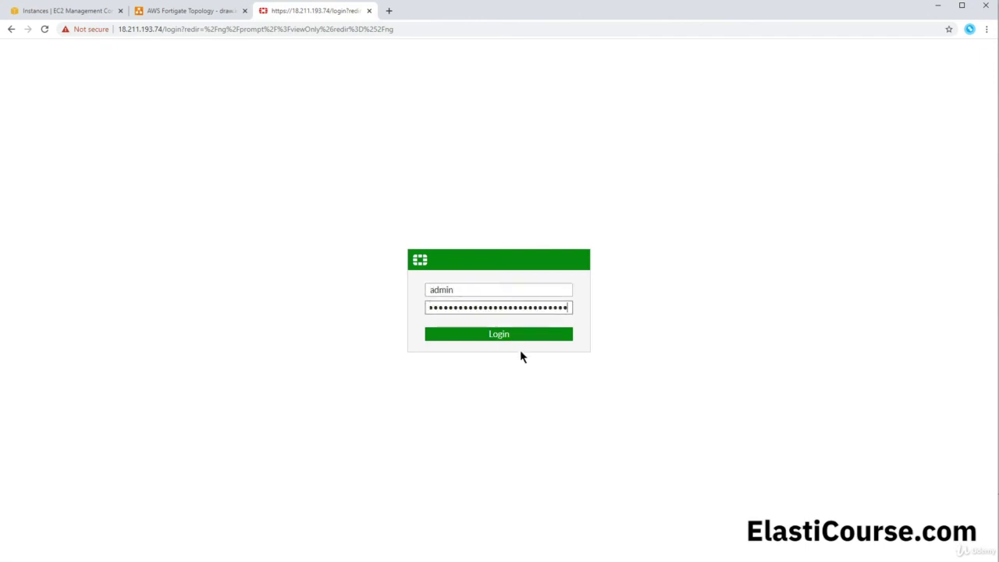
left_click(516, 343)
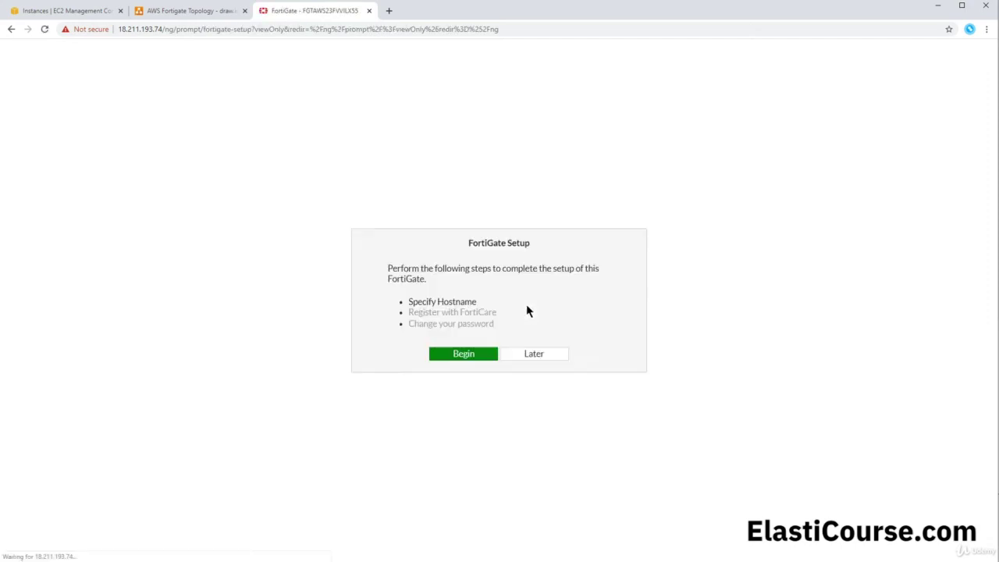
left_click(539, 352)
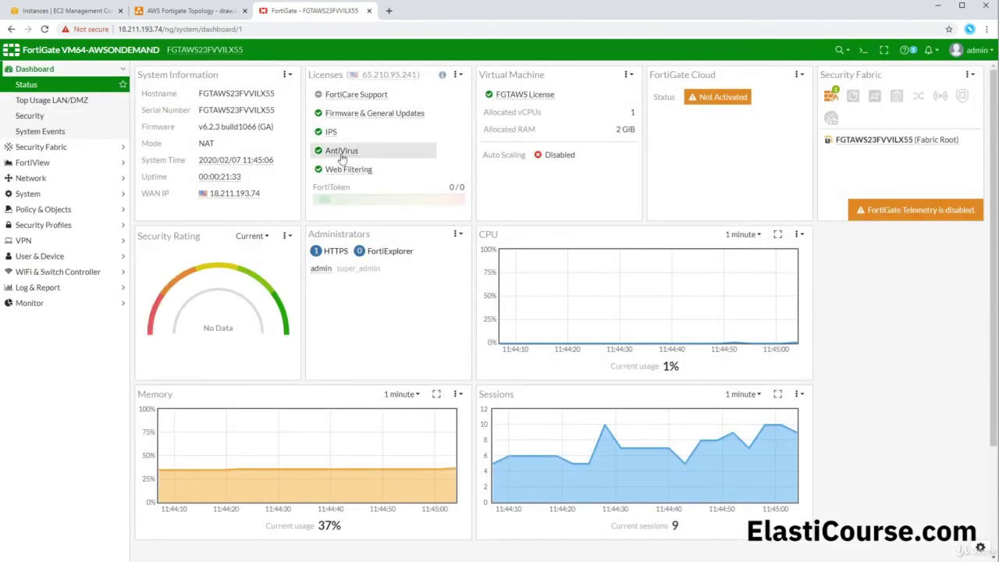
Check the FortiGate license status, and switch to the AWS VPC console to view the routes of Public-Route-Table
mouse_move(332, 114)
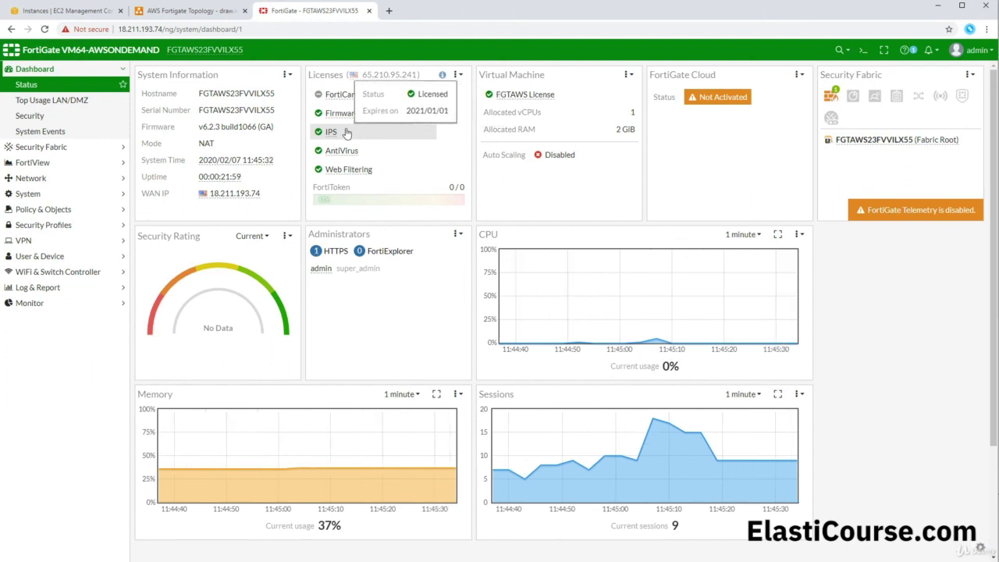
left_click(84, 11)
left_click(108, 50)
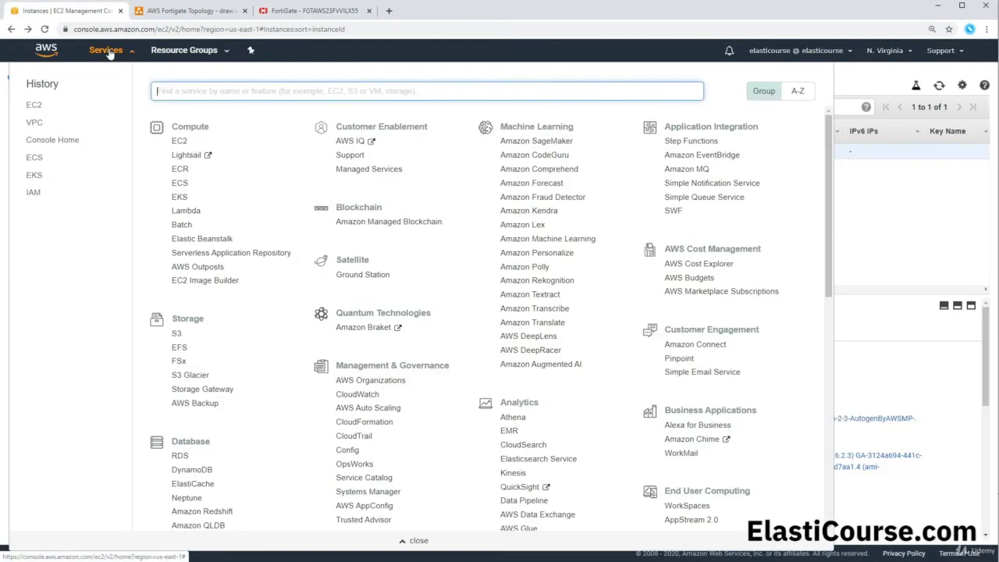
left_click(35, 124)
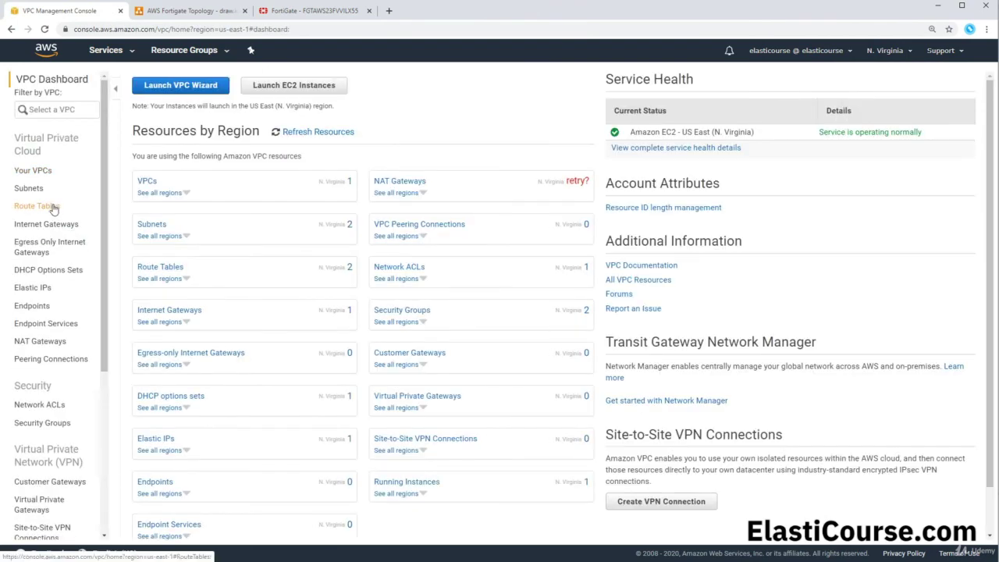
left_click(51, 208)
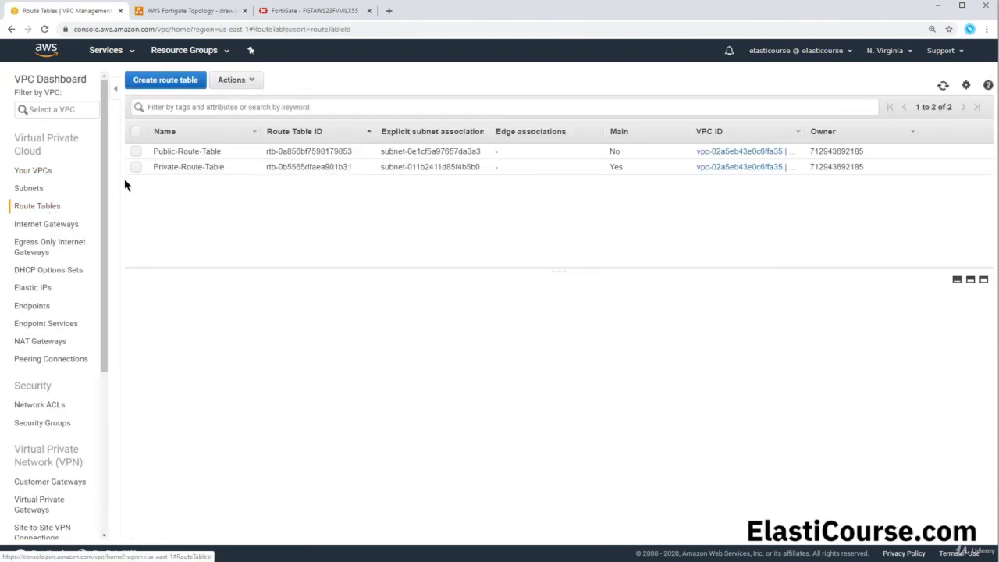
left_click(163, 152)
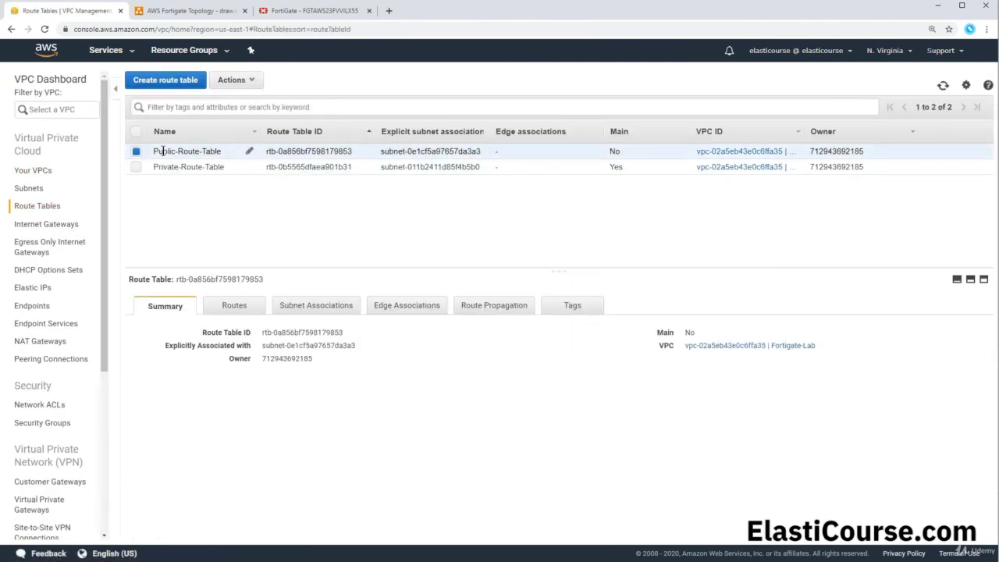
left_click(236, 308)
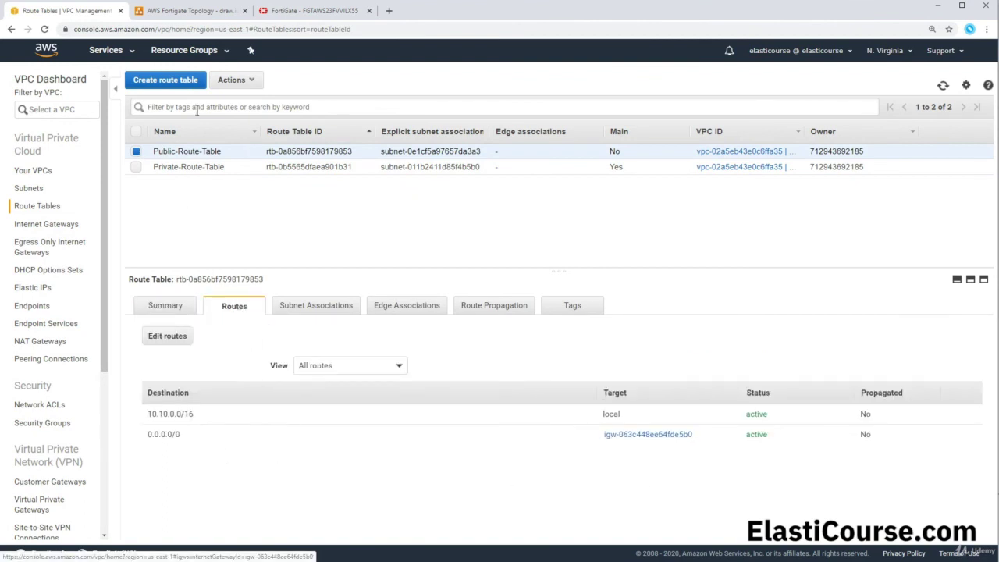
Add a new route with destination 0.0.0.0/0 to Private-Route-Table
left_click(187, 167)
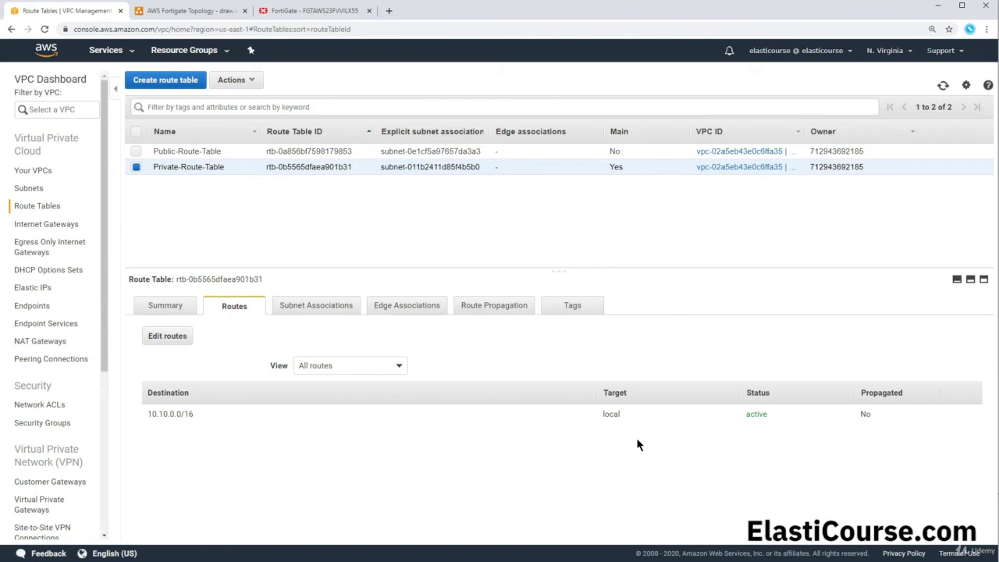
left_click(166, 336)
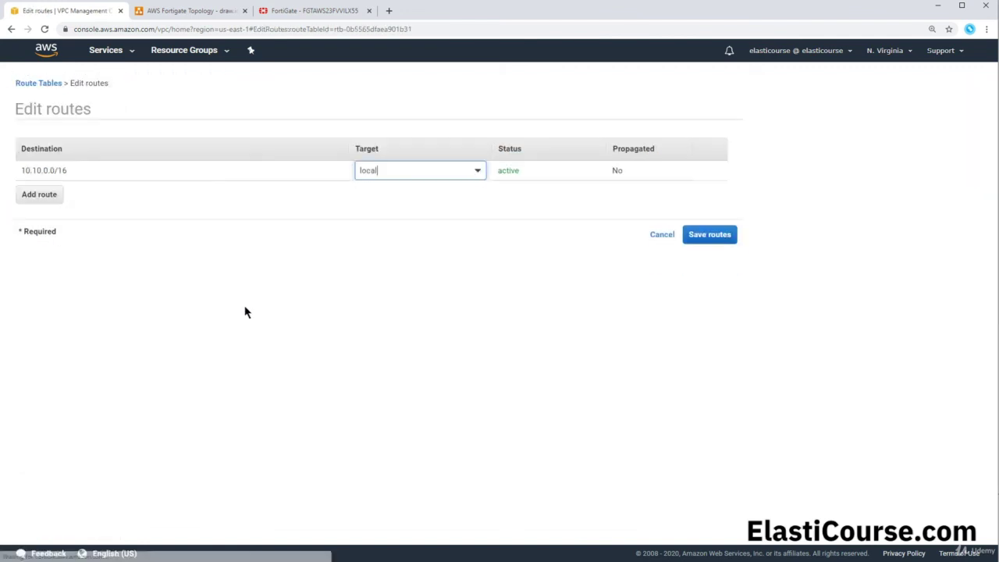
left_click(39, 194)
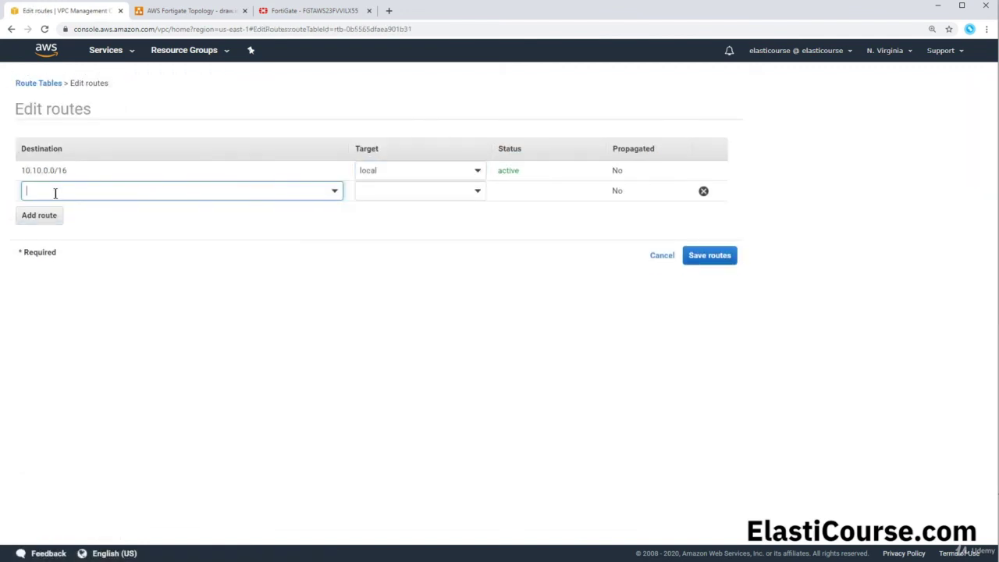
type("0.")
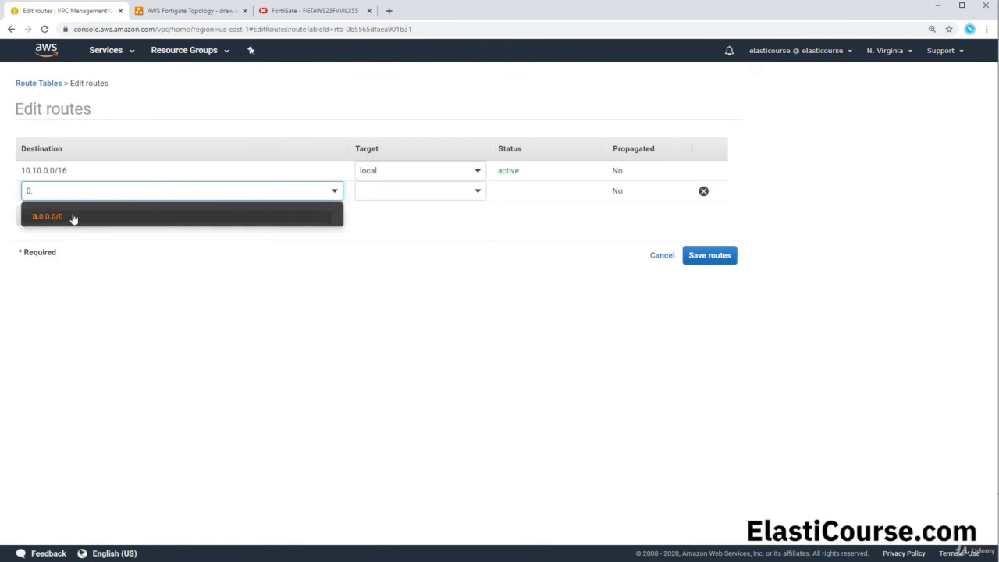
left_click(72, 217)
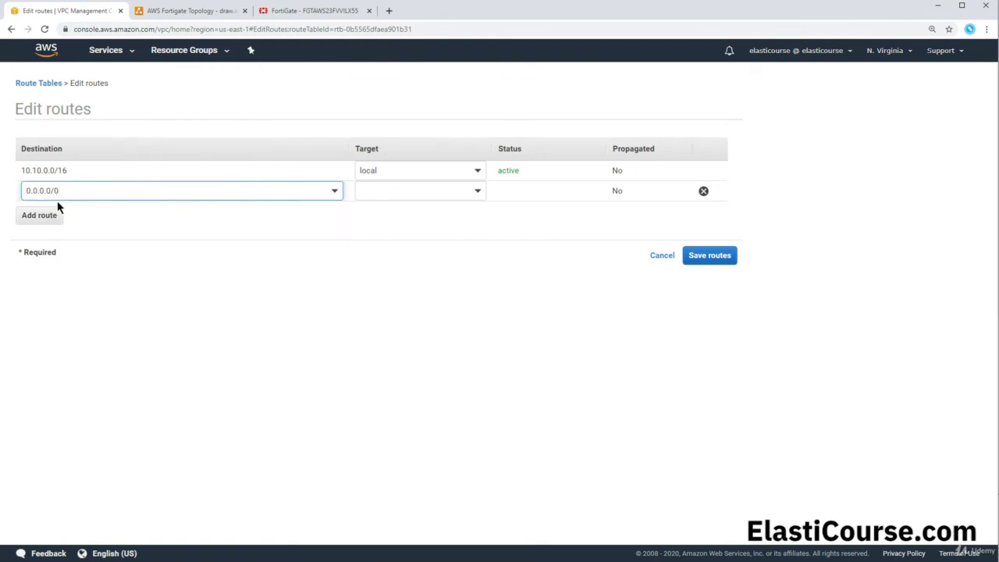
Target the 0.0.0.0/0 route at the Private network interface eni-02c1d7579ec348557, save the routes and return to the route table list
left_click(373, 194)
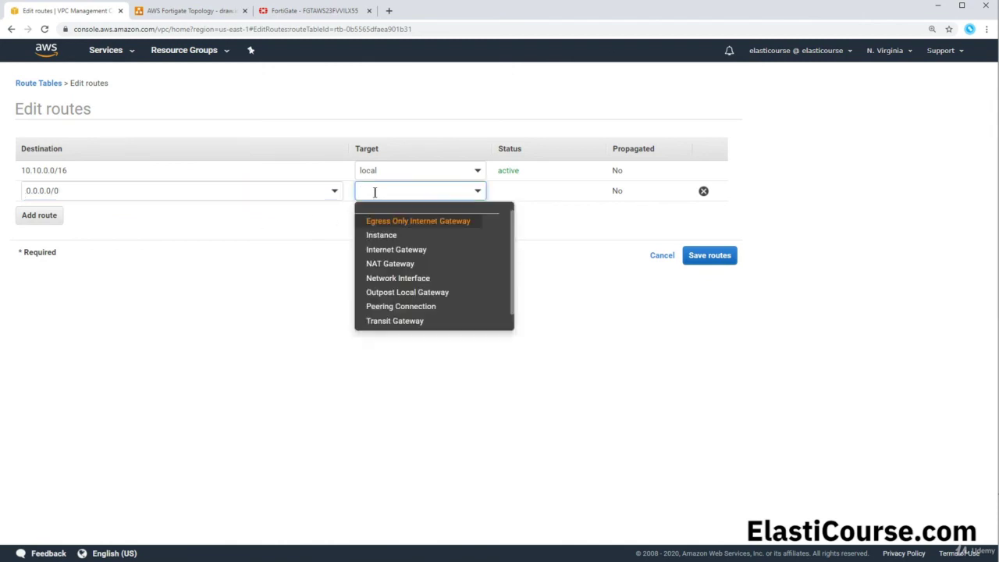
left_click(413, 281)
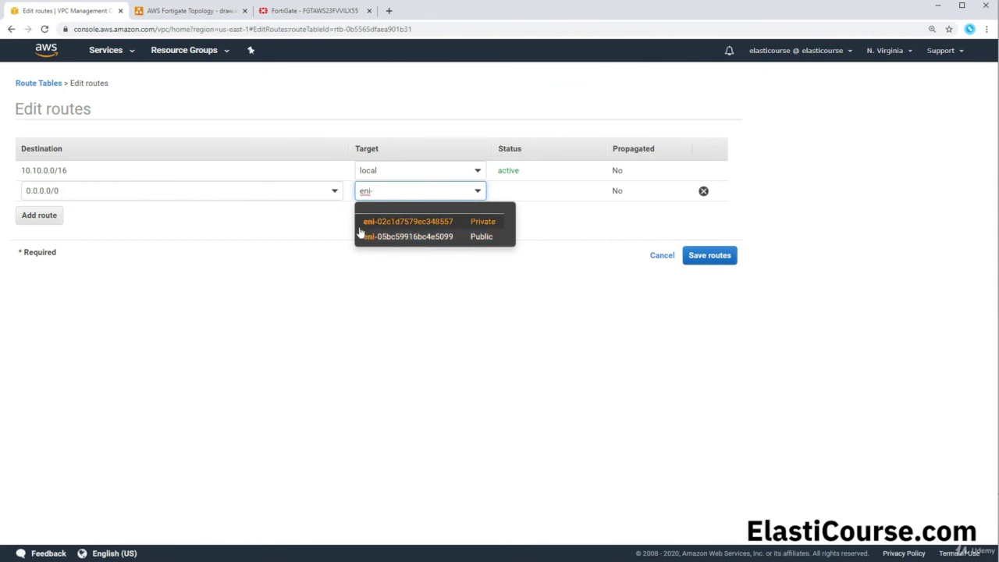
left_click(471, 225)
left_click(471, 225)
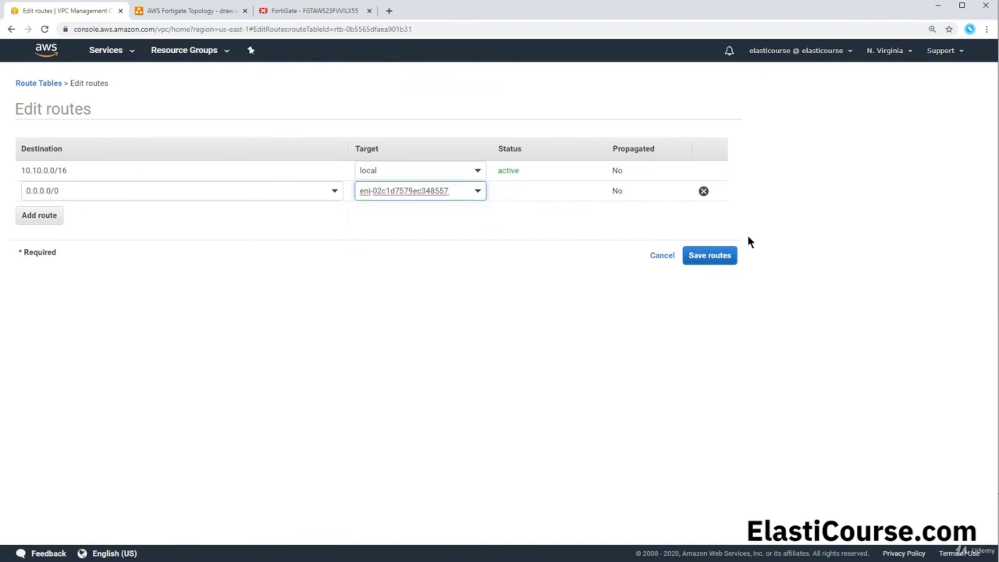
left_click(712, 263)
left_click(539, 182)
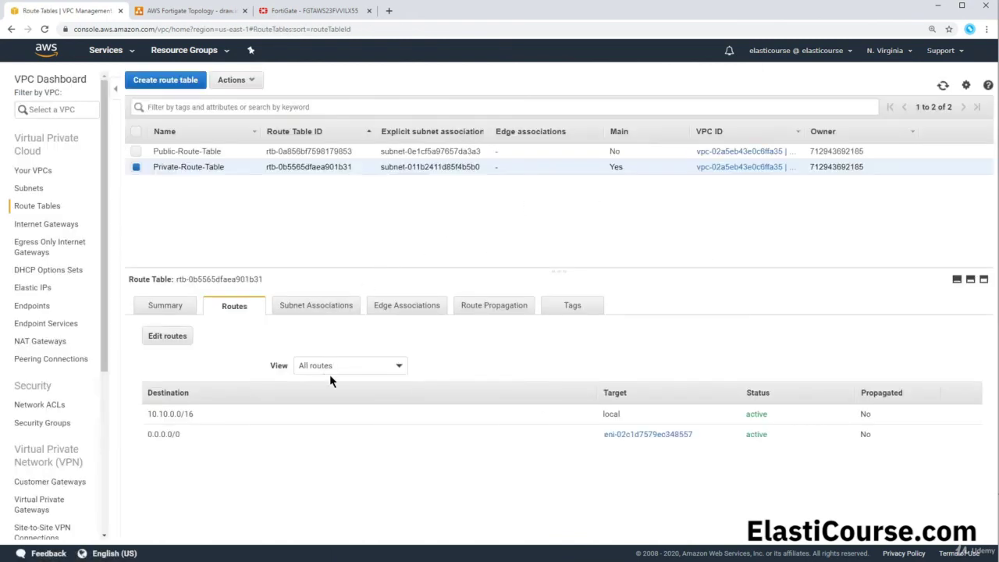